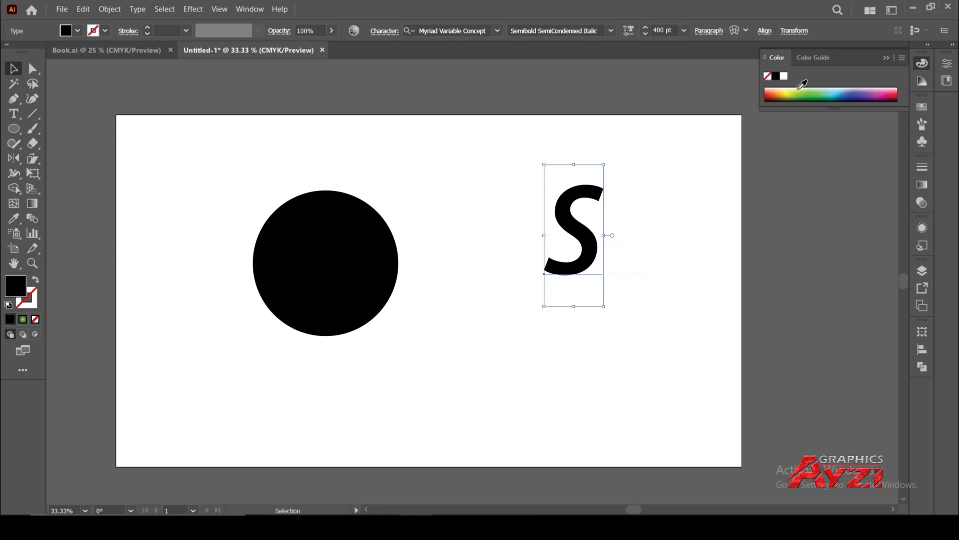
Recolour the letter S from the colour spectrum, trying green and settling on blue-violet.
click(801, 92)
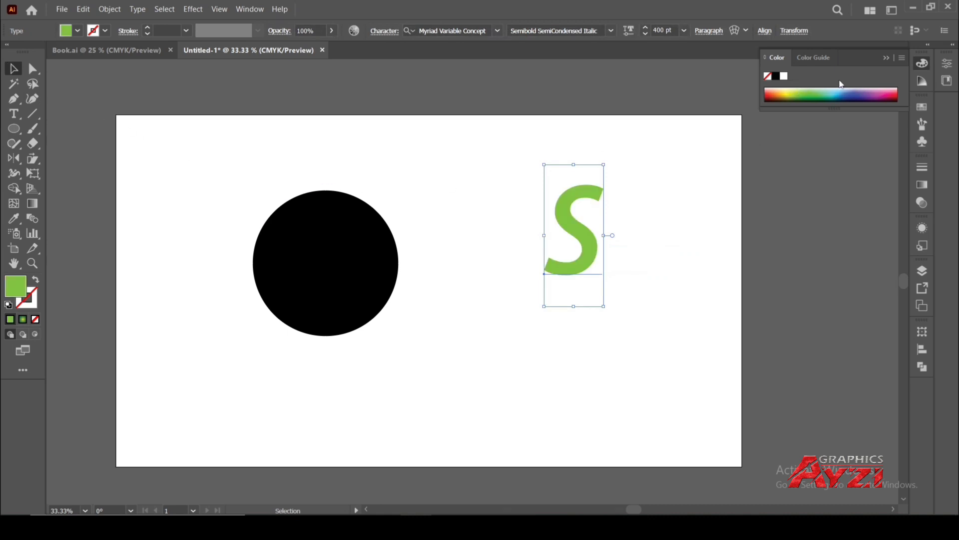
click(863, 87)
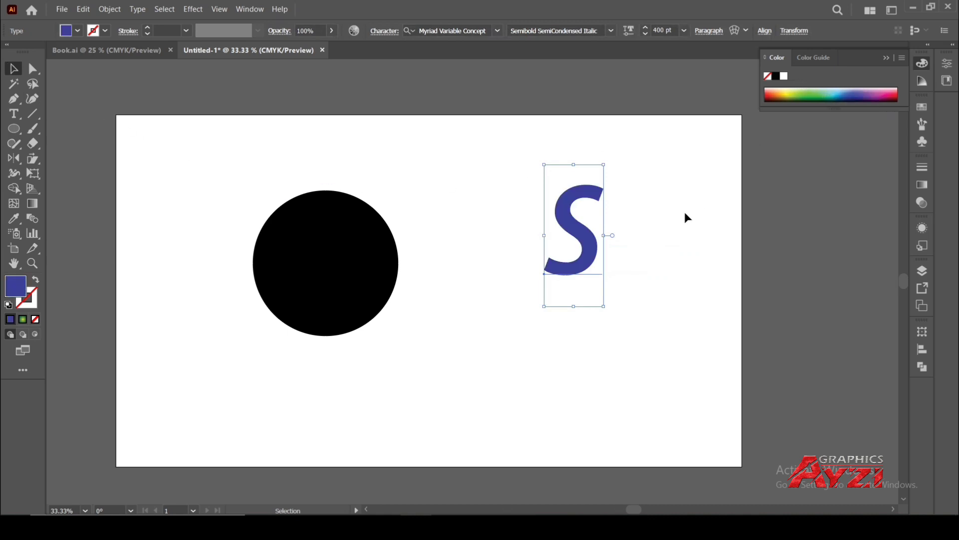
click(682, 211)
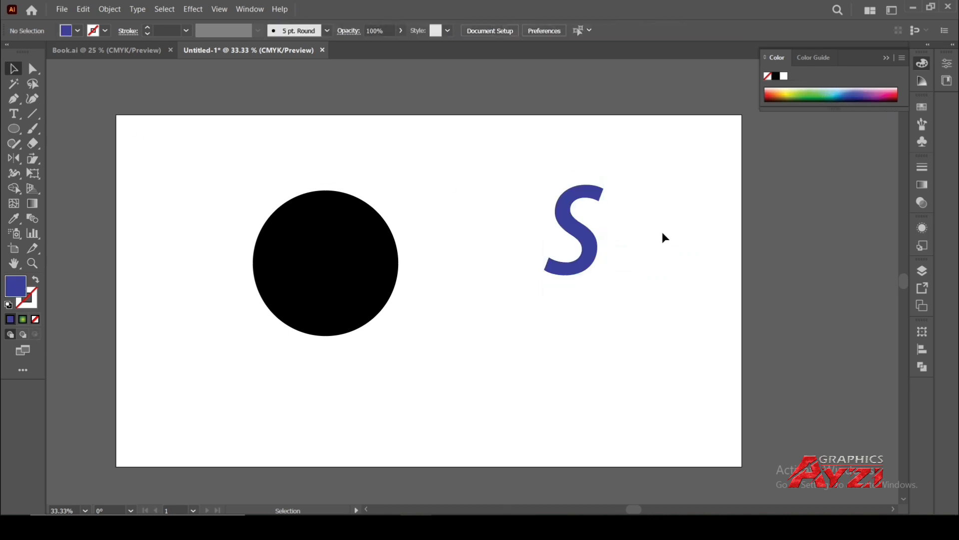
Check the letter S's font settings and its list of styles, keeping Semibold SemiCondensed Italic.
click(575, 238)
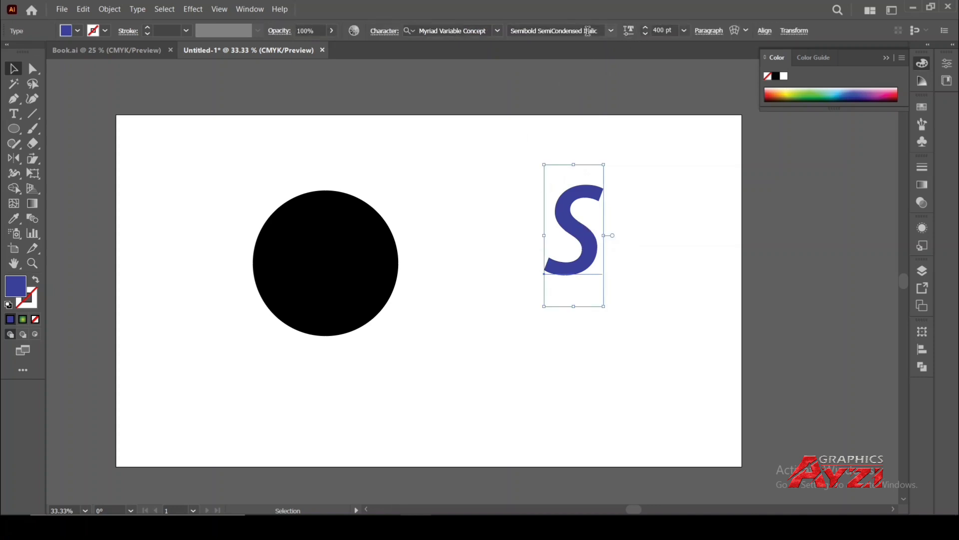
click(588, 31)
click(662, 30)
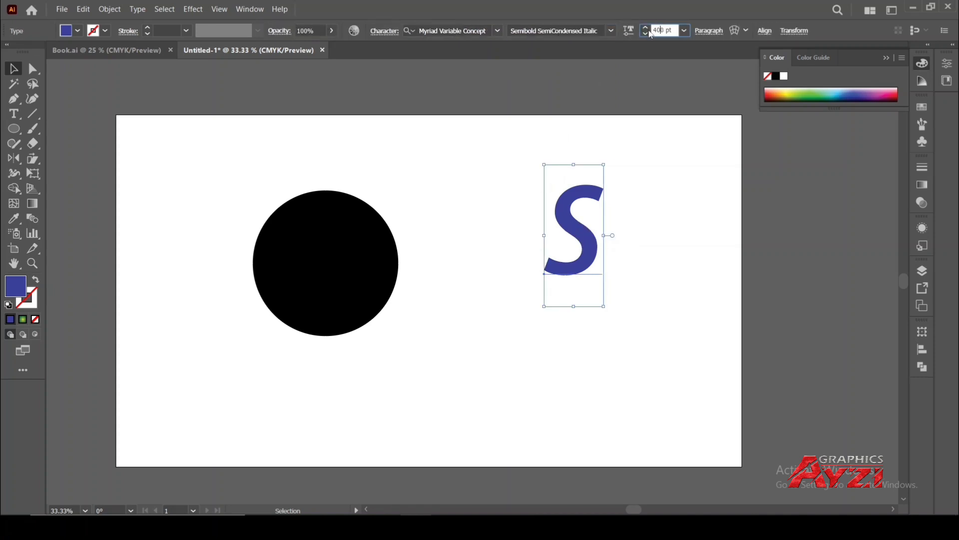
click(496, 31)
click(496, 31)
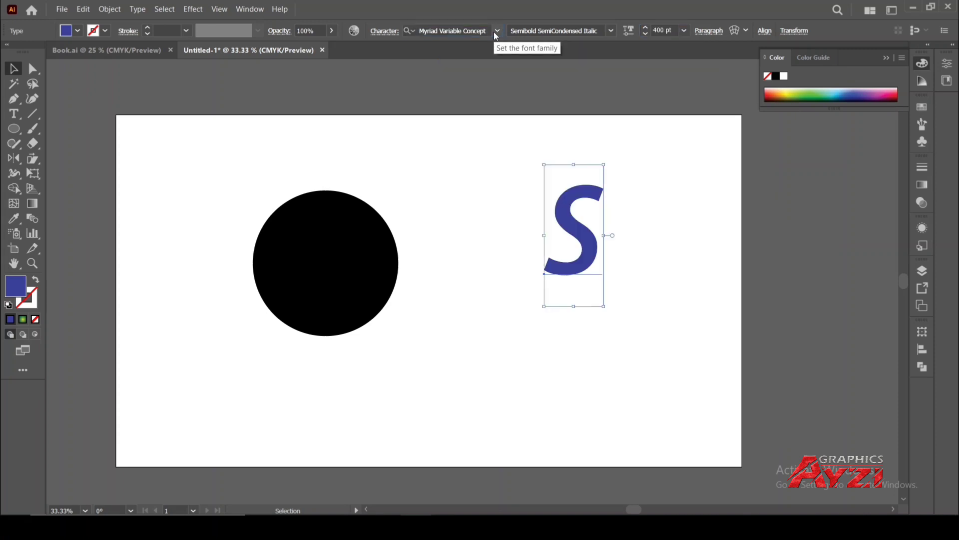
click(610, 32)
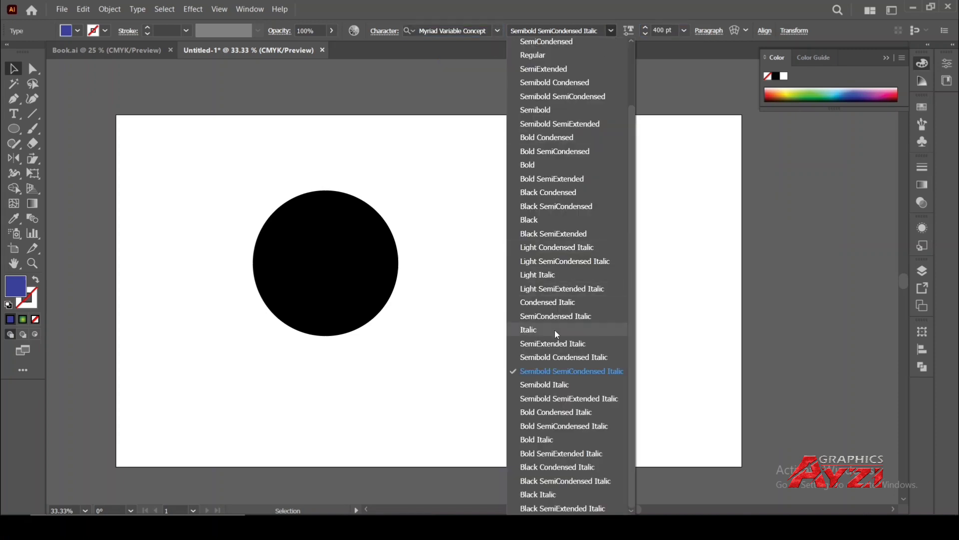
click(551, 371)
click(536, 352)
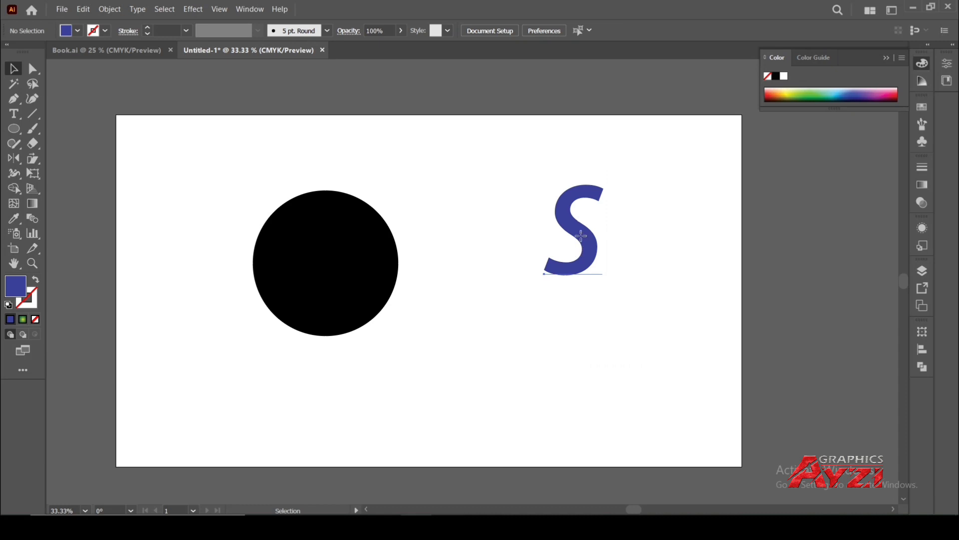
Move the blue S onto the black circle and enlarge it proportionally to about 614 pt so it spans the circle.
drag(581, 236, 333, 273)
scroll(347, 263, up, 1)
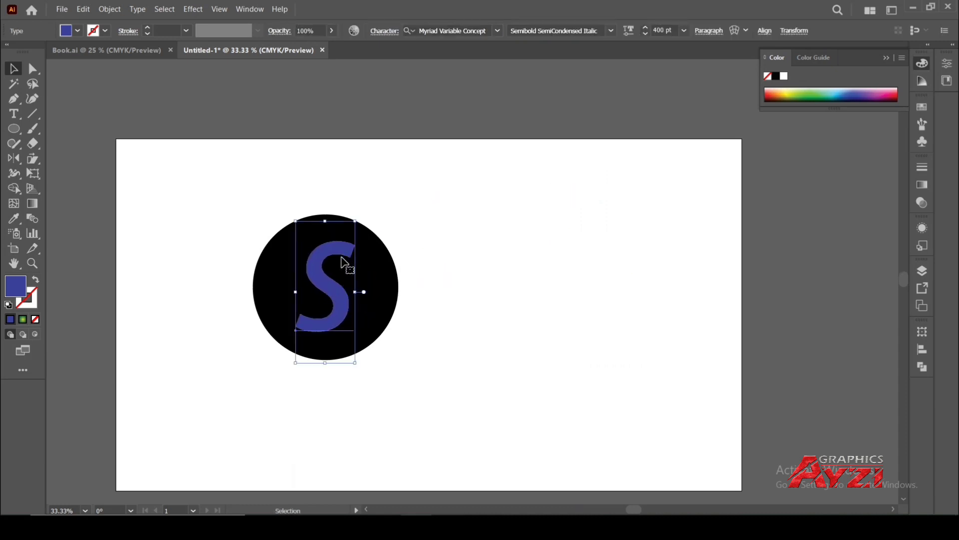
scroll(313, 293, up, 1)
scroll(337, 280, up, 2)
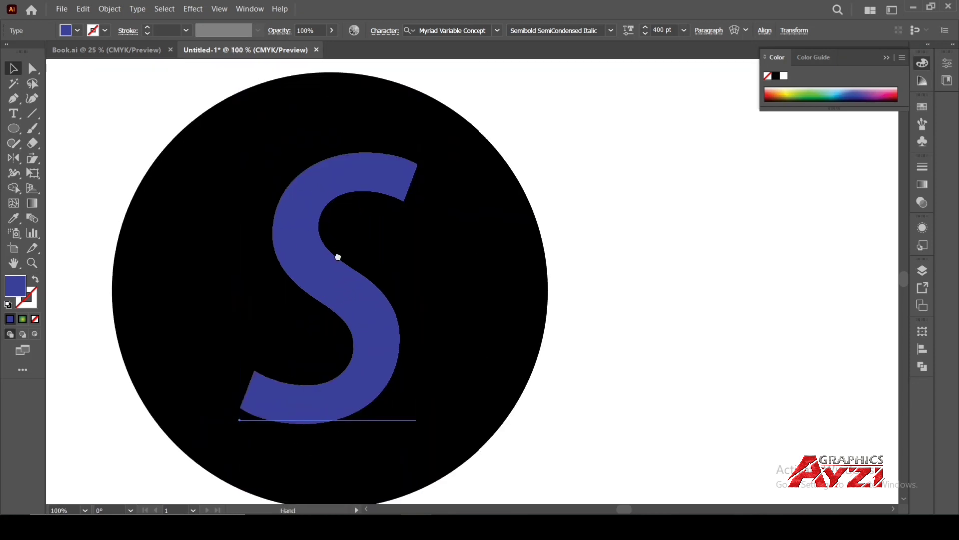
scroll(405, 180, down, 1)
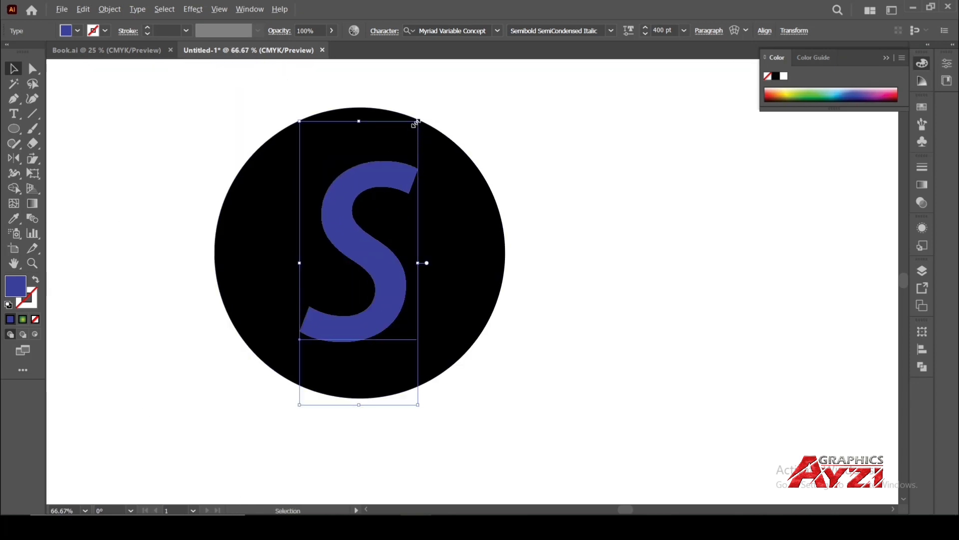
drag(416, 123, 452, 157)
scroll(403, 272, down, 3)
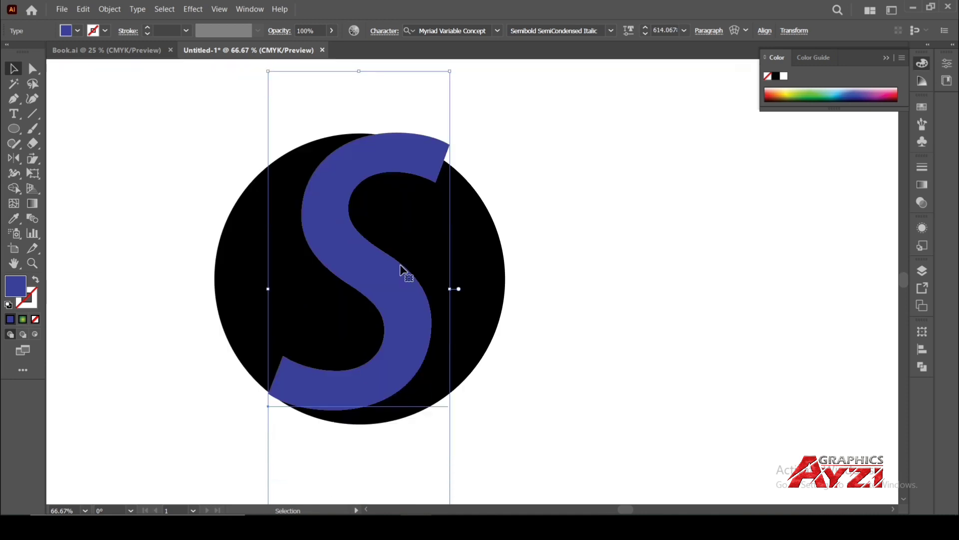
Align the S and the black circle to each other's centres, both horizontally and vertically.
click(539, 188)
drag(539, 209, 403, 325)
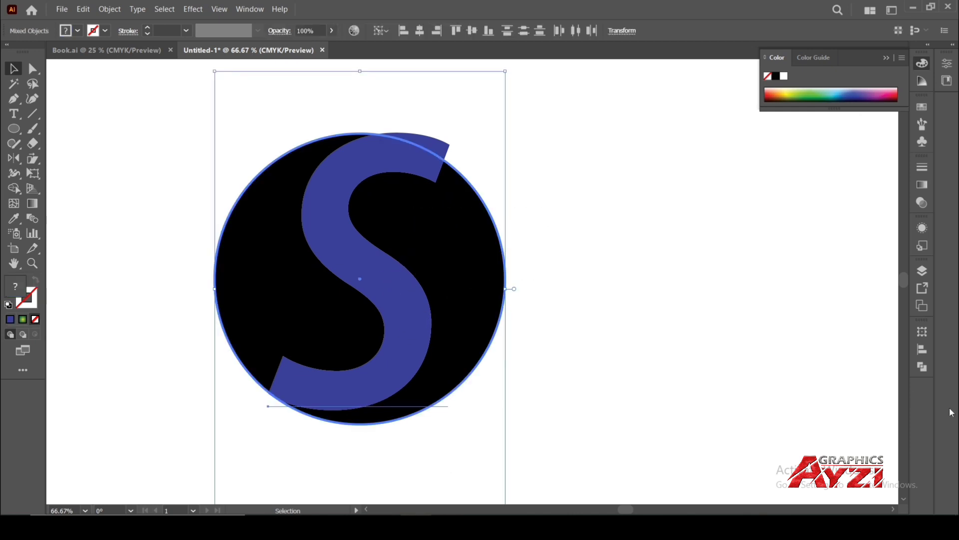
click(920, 349)
click(794, 363)
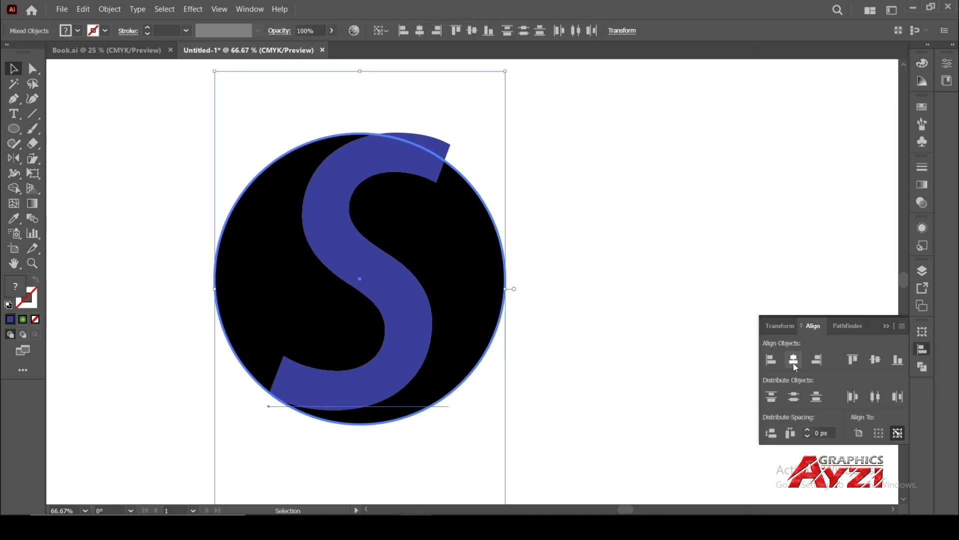
click(874, 360)
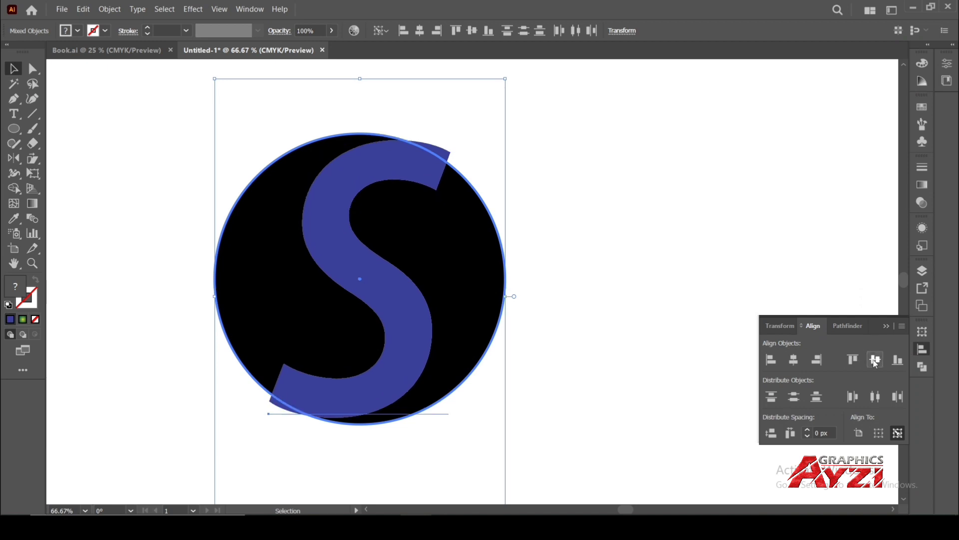
click(885, 327)
click(552, 161)
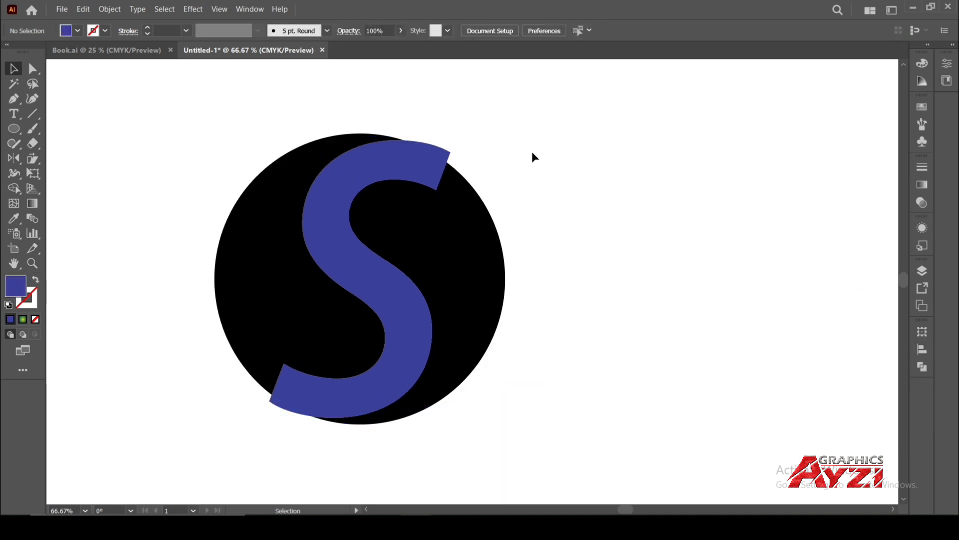
Expand the S text's object and fill into editable vector shapes.
scroll(529, 151, down, 2)
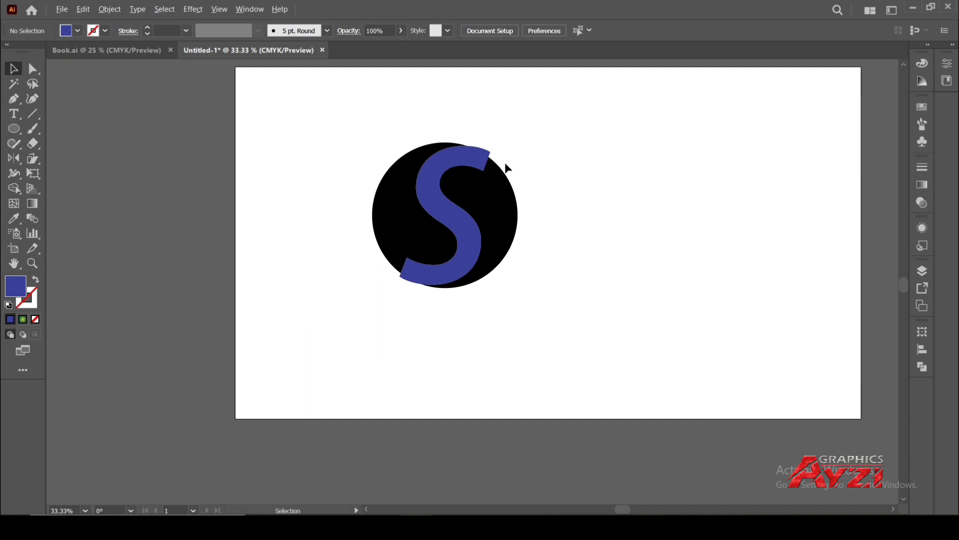
scroll(508, 168, up, 1)
click(405, 165)
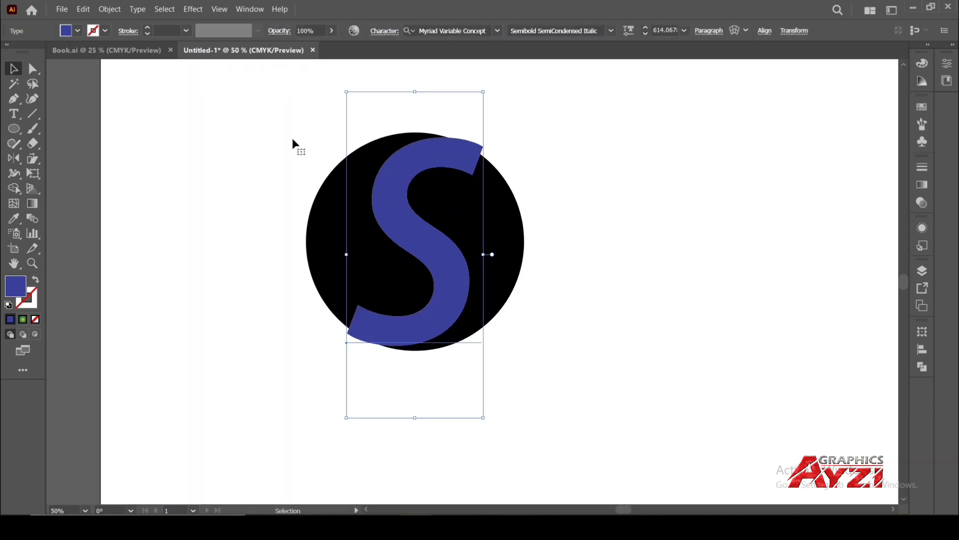
click(110, 9)
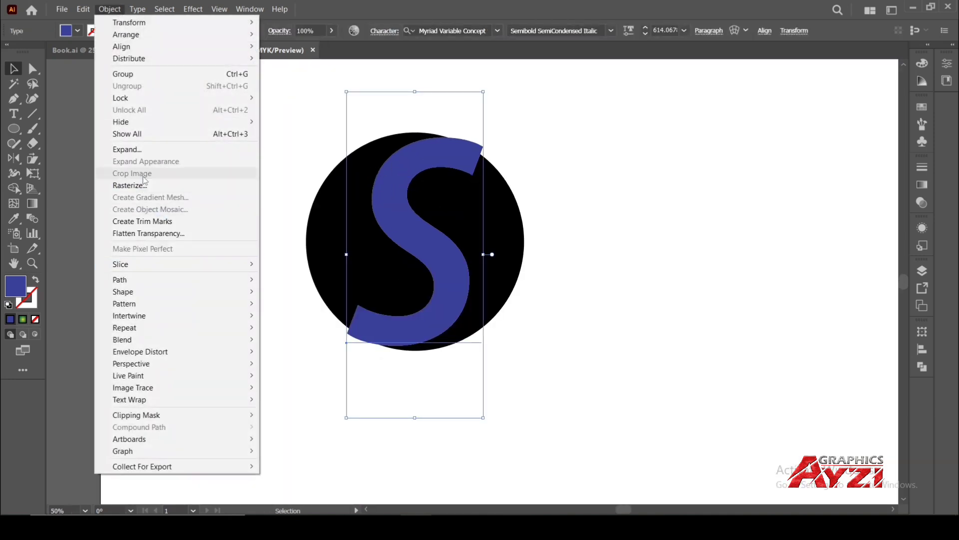
click(126, 149)
click(448, 335)
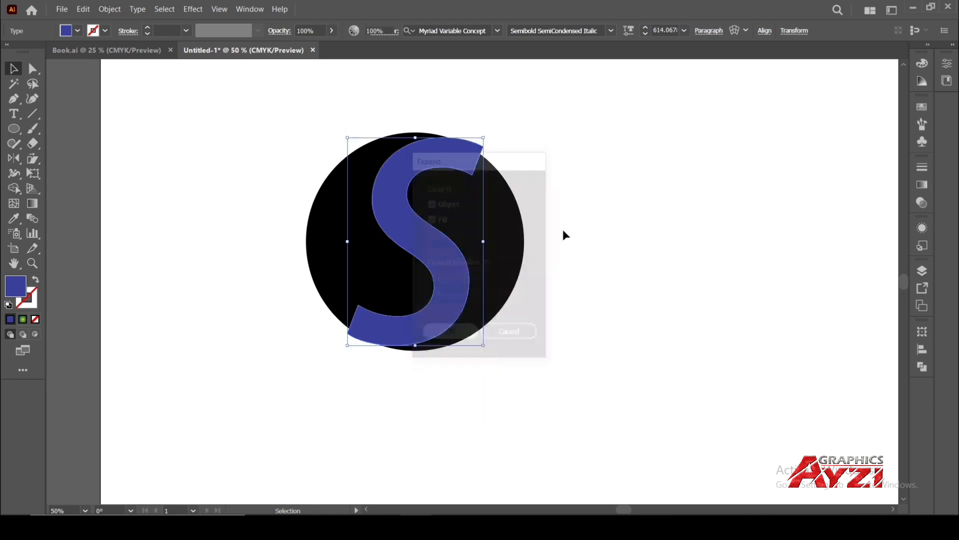
click(563, 230)
Cut the S out of the circle with the Shape Builder tool, removing its body and both overhanging tips.
drag(230, 132, 527, 352)
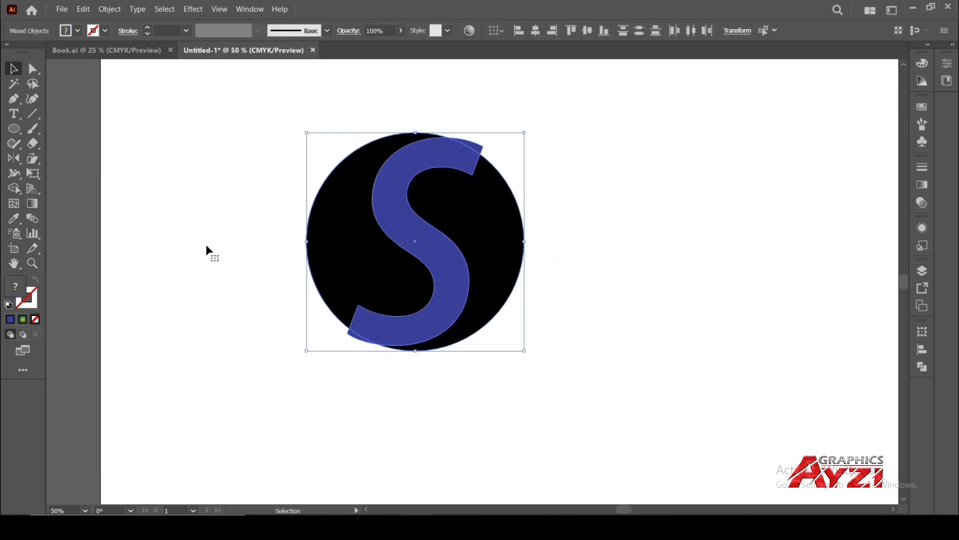
drag(13, 188, 53, 185)
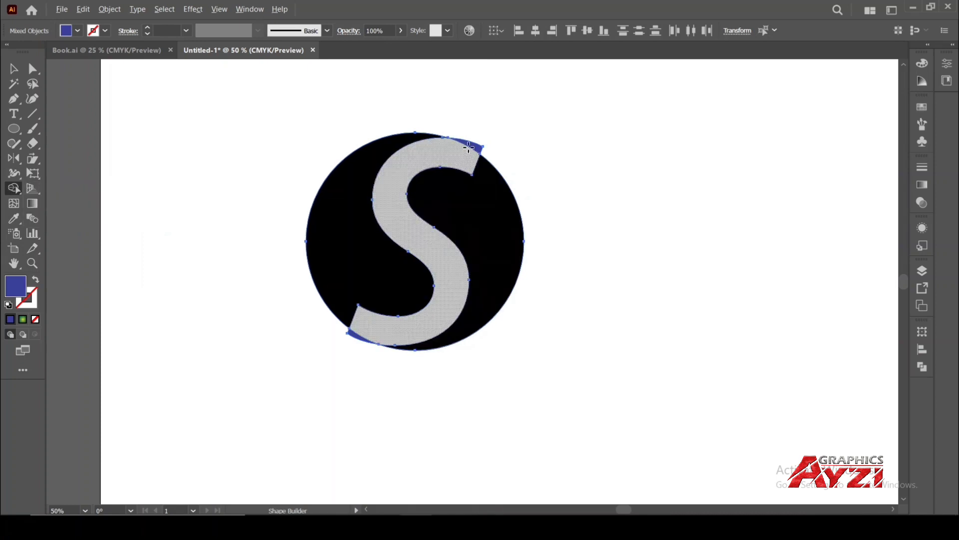
alt+click(417, 243)
alt+click(468, 140)
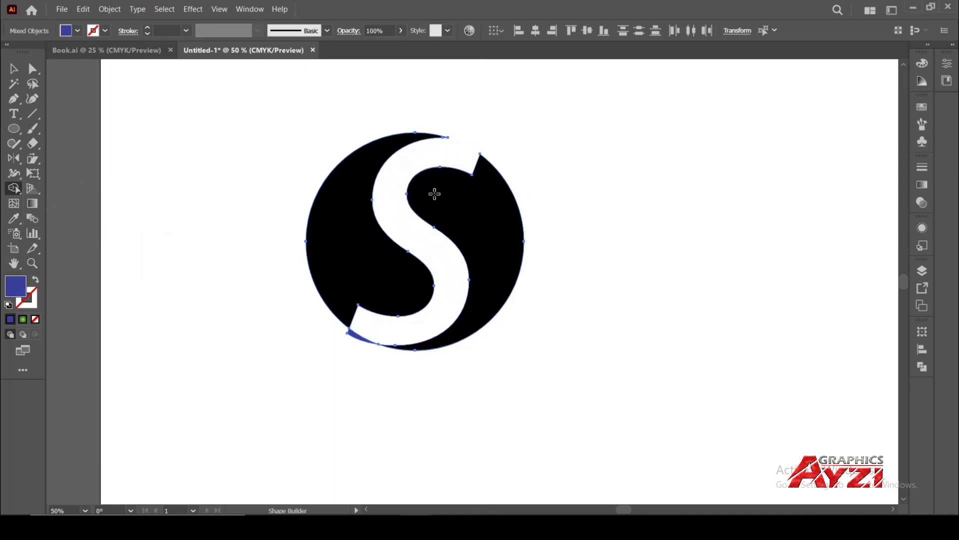
alt+click(357, 338)
key(v)
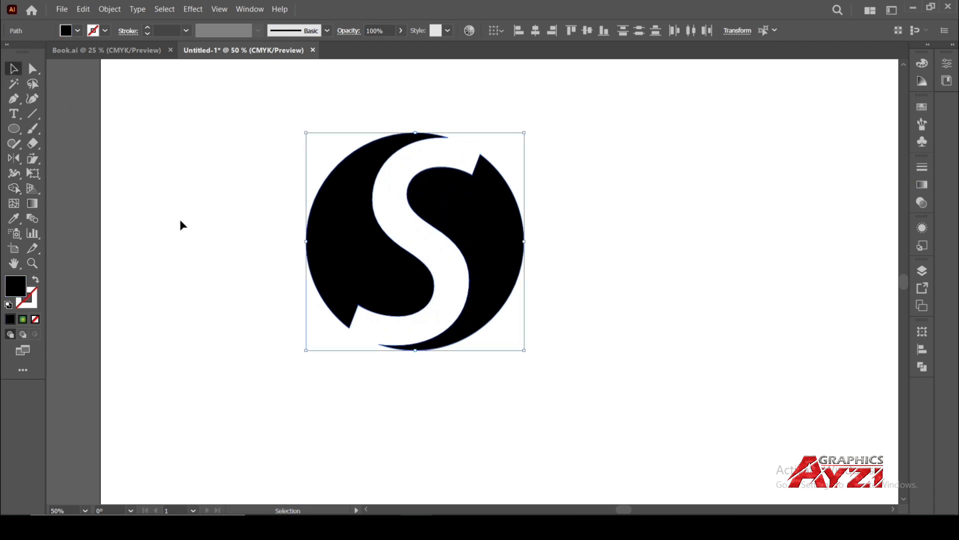
click(179, 217)
key(ctrl+minus)
scroll(398, 285, up, 2)
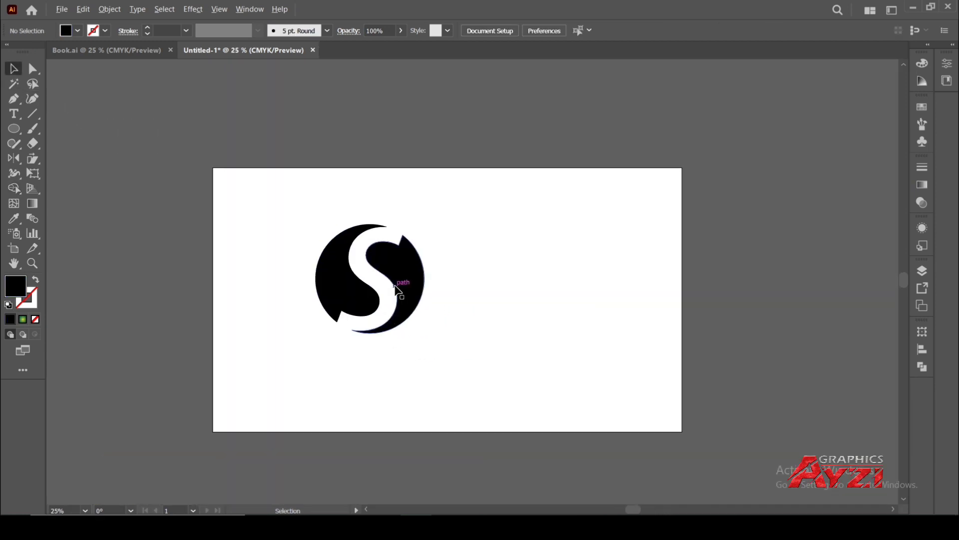
scroll(364, 232, down, 1)
scroll(337, 275, down, 1)
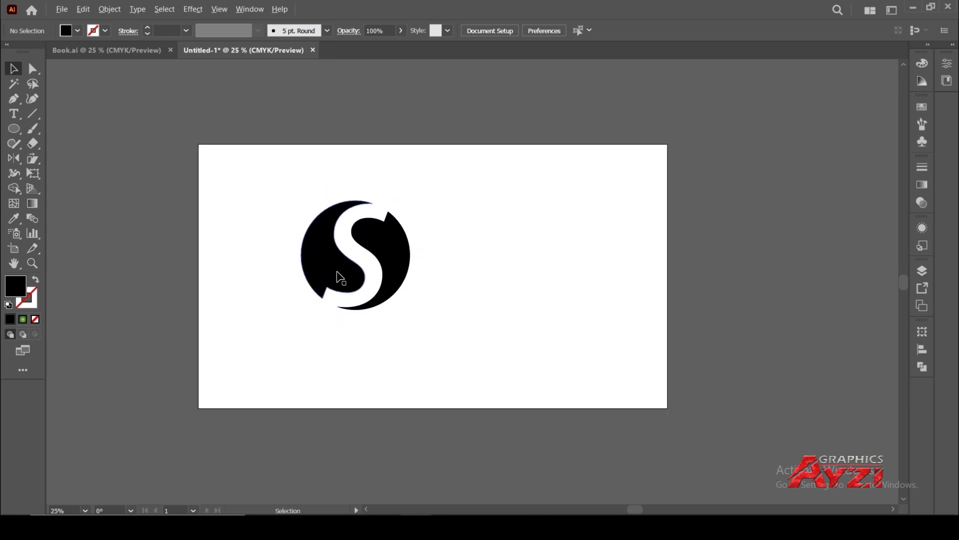
scroll(338, 277, up, 1)
Move both halves of the red and orange sample logo mark beside the artboard, near the black logo.
scroll(336, 279, down, 3)
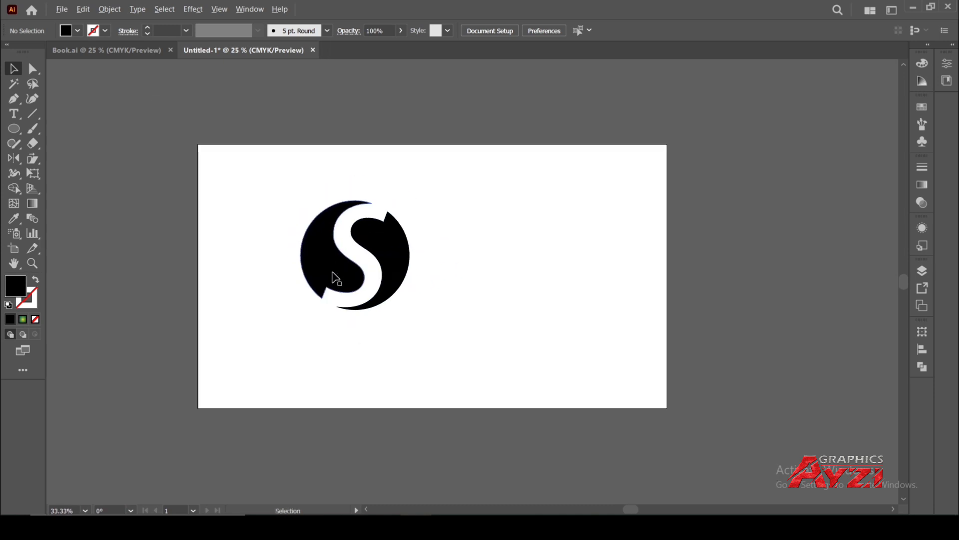
drag(149, 387, 237, 263)
key(ctrl+z)
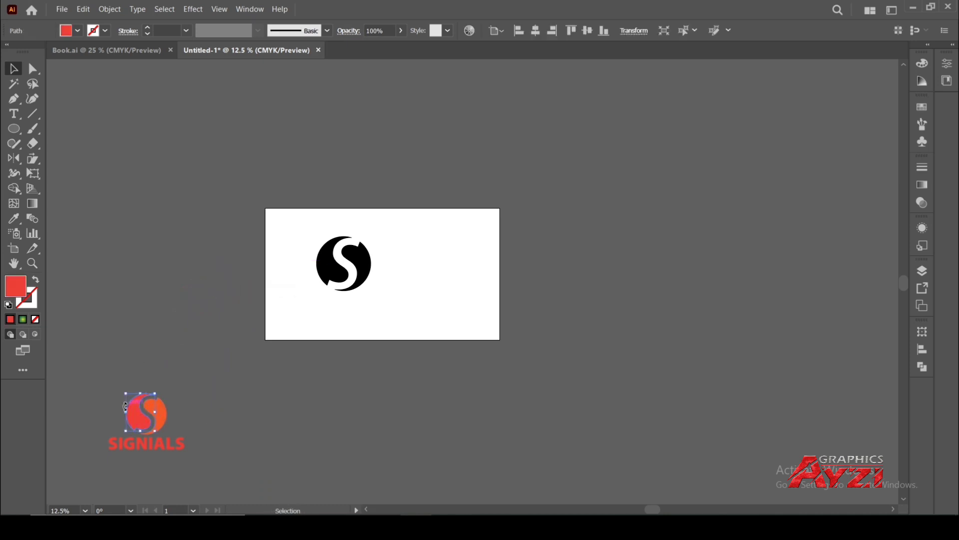
click(112, 382)
drag(153, 409, 250, 251)
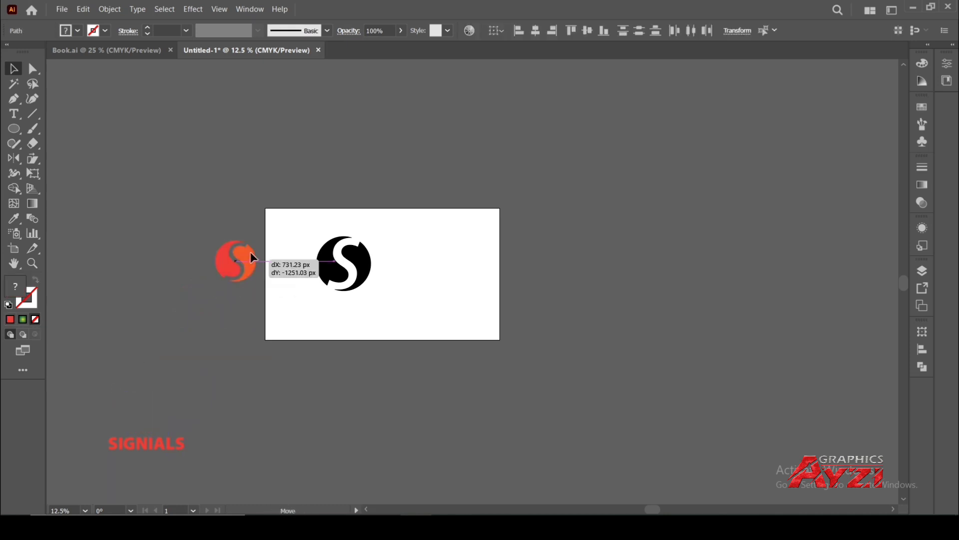
scroll(304, 286, up, 2)
drag(308, 203, 285, 279)
Fill the left half of the black logo with the red sampled from the sample mark.
click(313, 306)
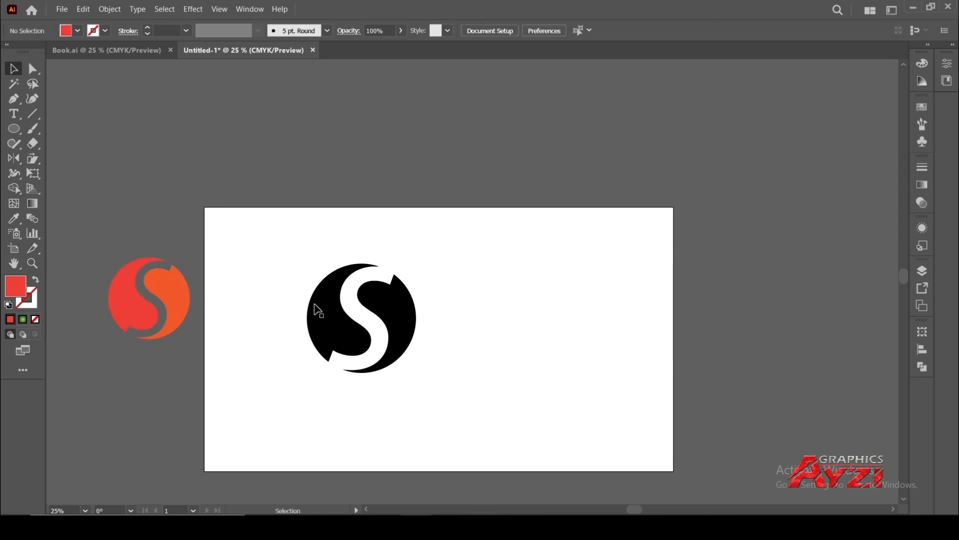
key(i)
click(145, 315)
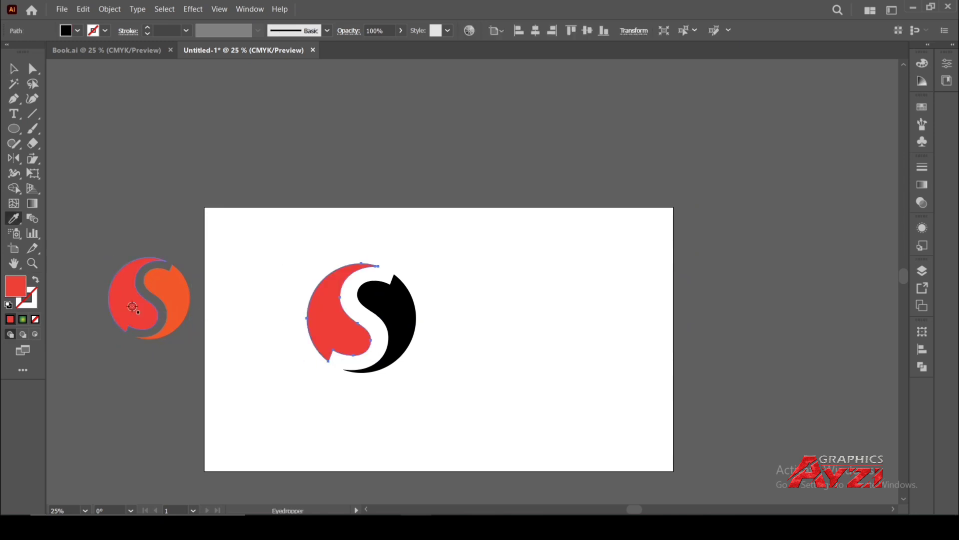
key(v)
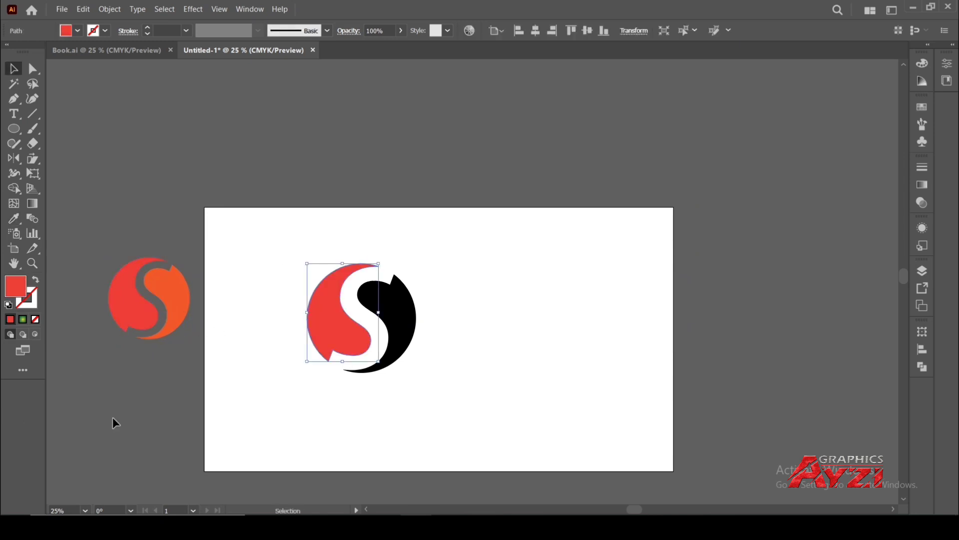
Fill the right half of the logo with the orange sampled from the sample mark.
click(402, 330)
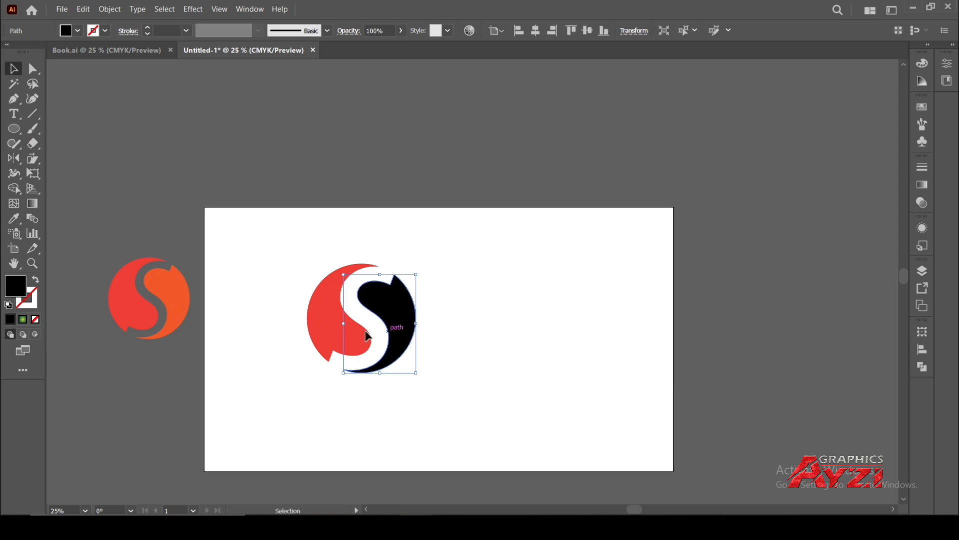
key(i)
click(168, 292)
key(v)
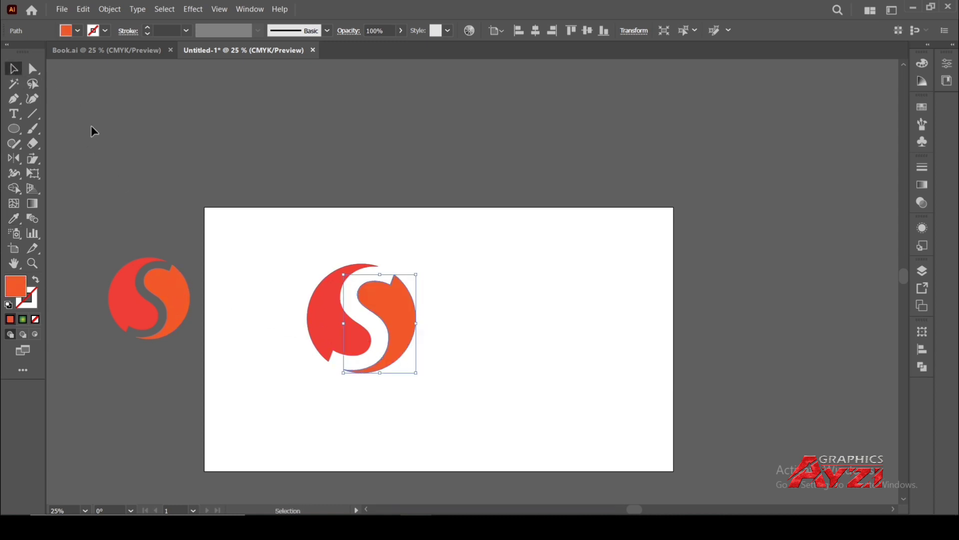
Delete the red and orange sample mark beside the artboard.
click(100, 165)
click(186, 308)
key(Delete)
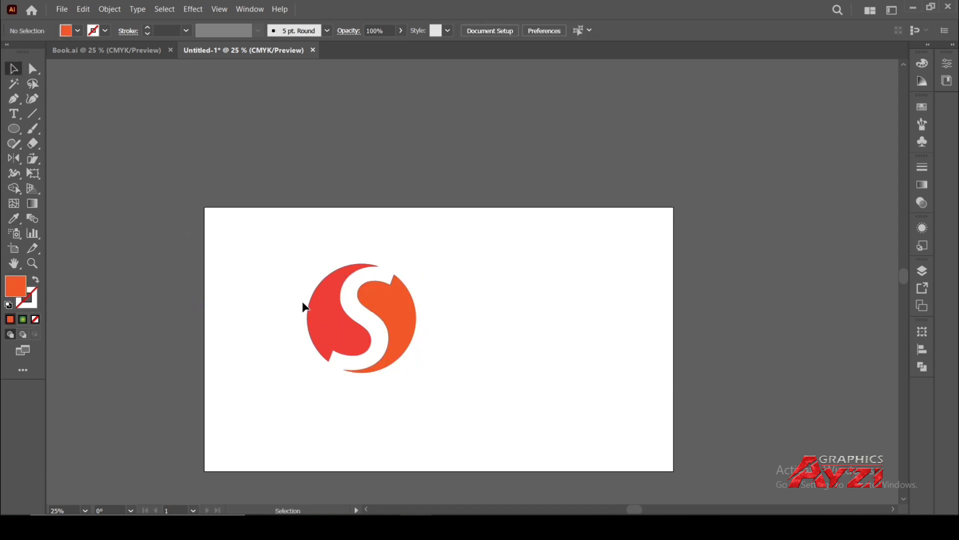
Add the text IGNIALS beside the circular S mark on the artboard.
scroll(373, 313, up, 1)
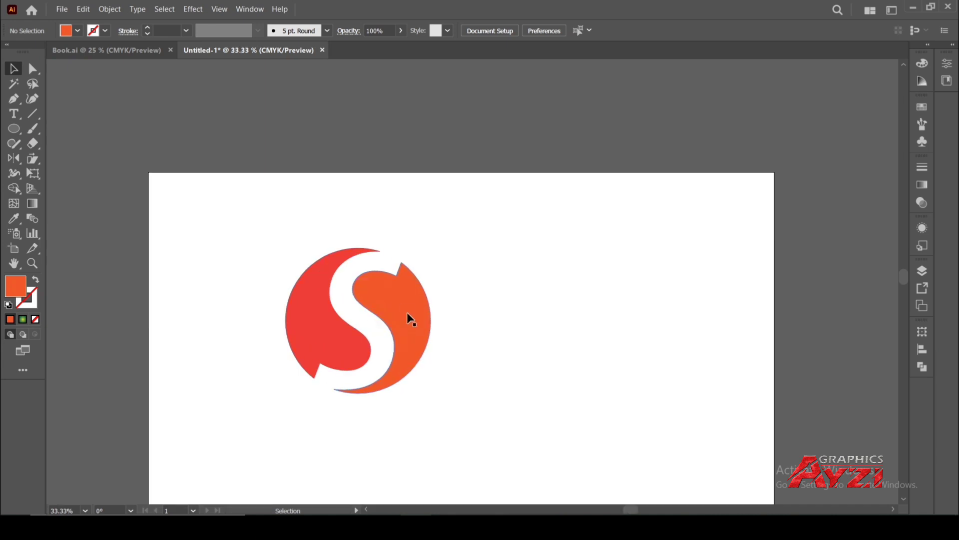
drag(397, 318, 386, 266)
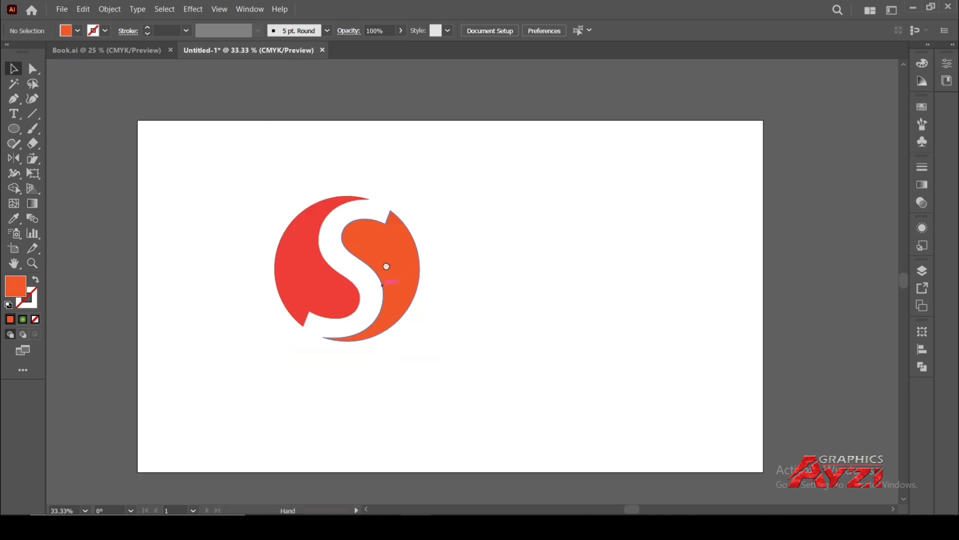
click(13, 114)
click(464, 293)
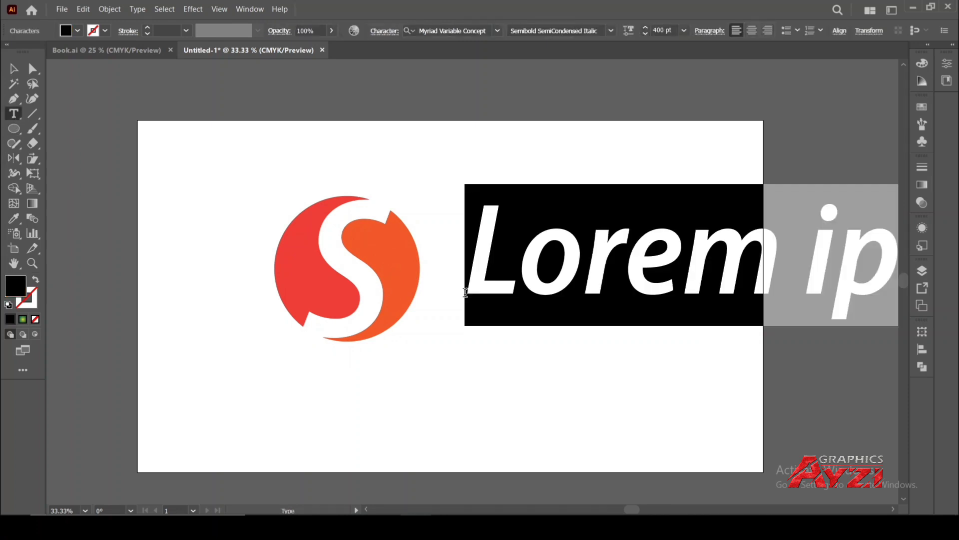
text(I)
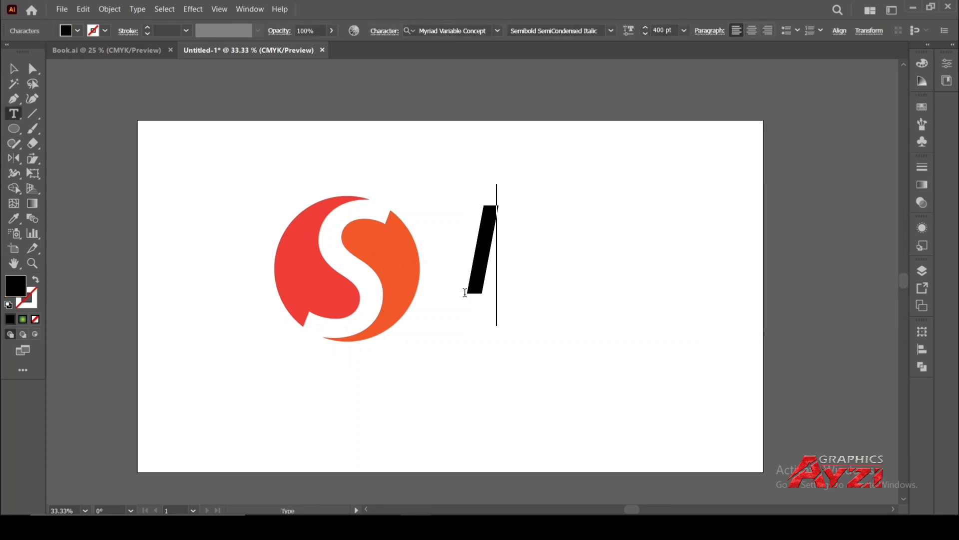
text(GNIALS)
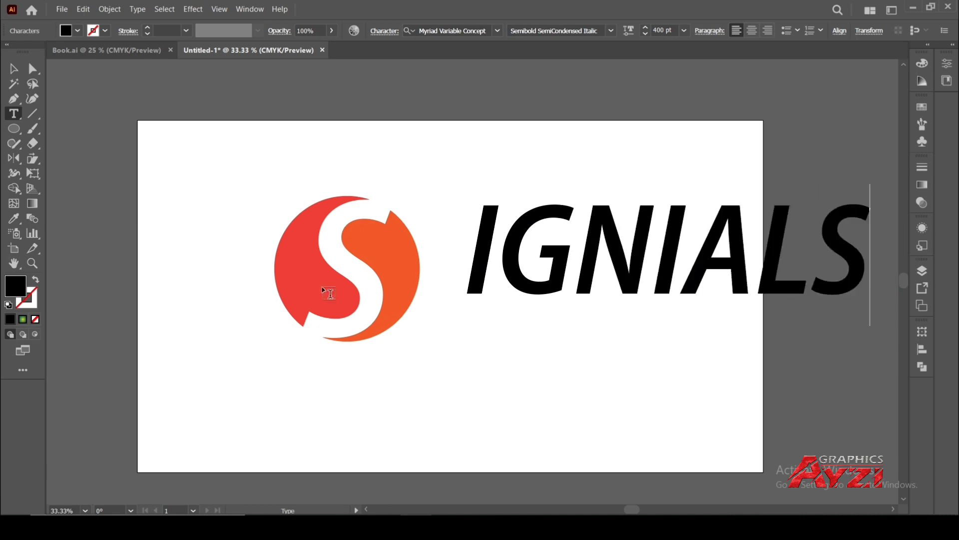
click(14, 69)
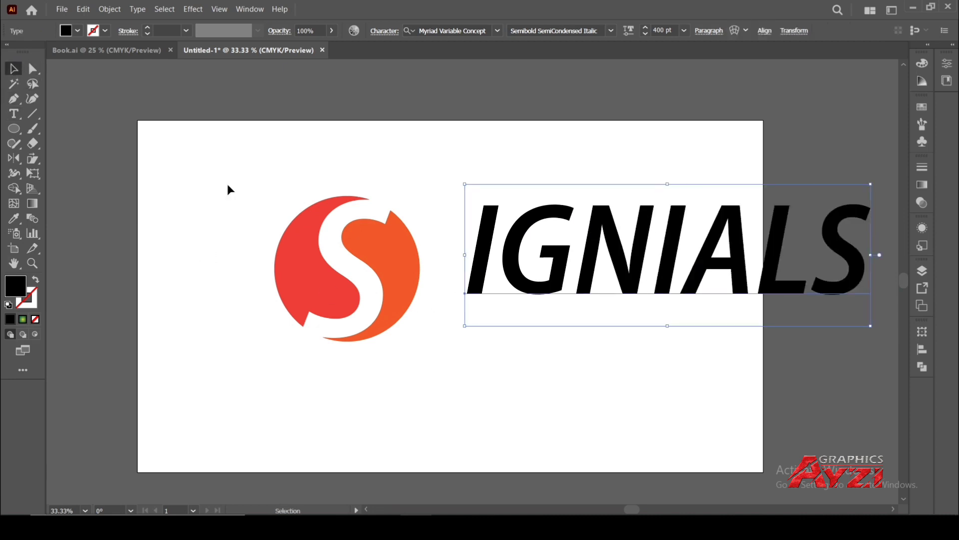
Set the IGNIALS text's font size to 200 pt.
click(655, 31)
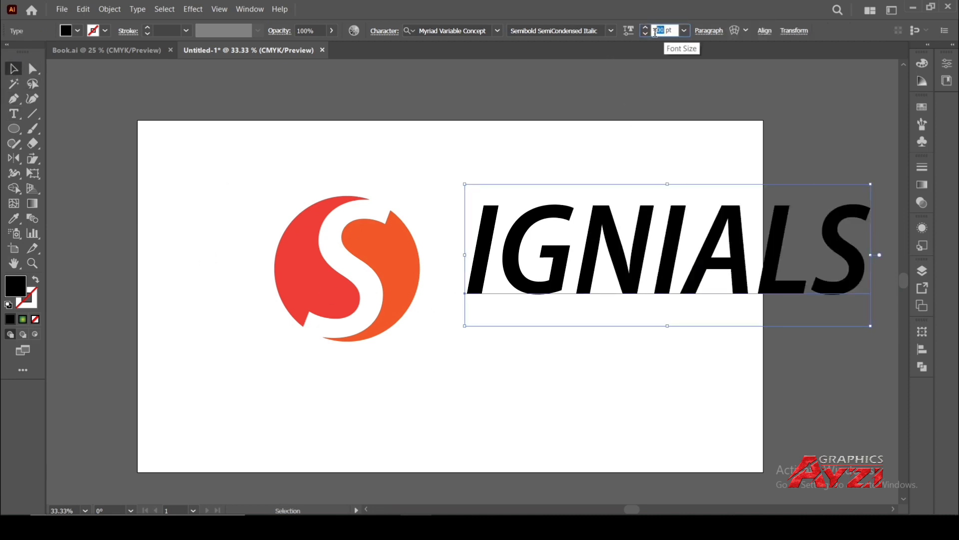
key(Return)
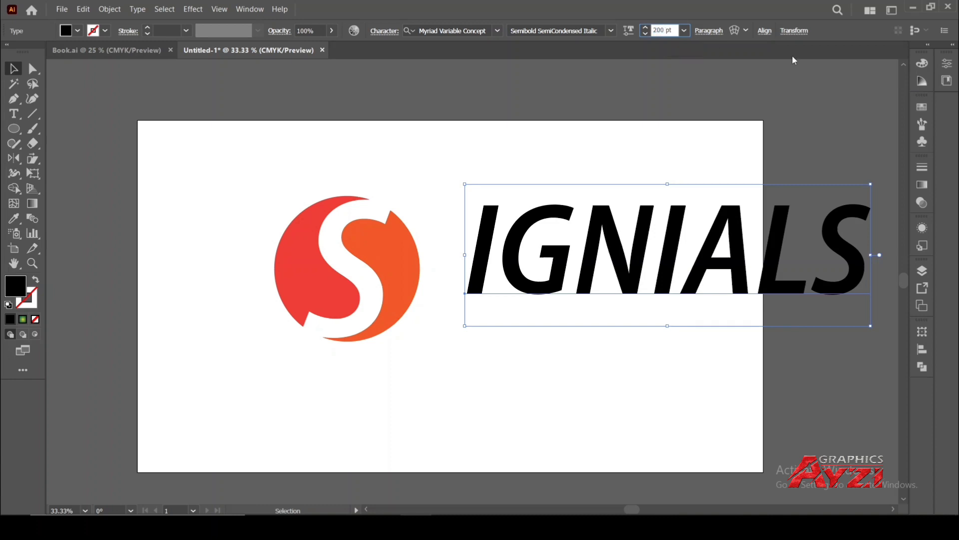
click(688, 133)
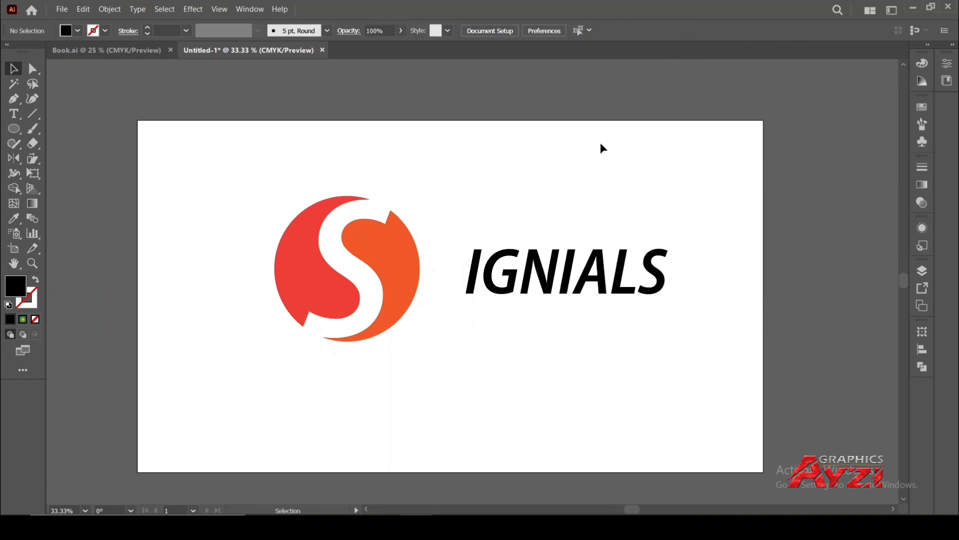
Increase the IGNIALS text's font size to 250 pt.
click(537, 255)
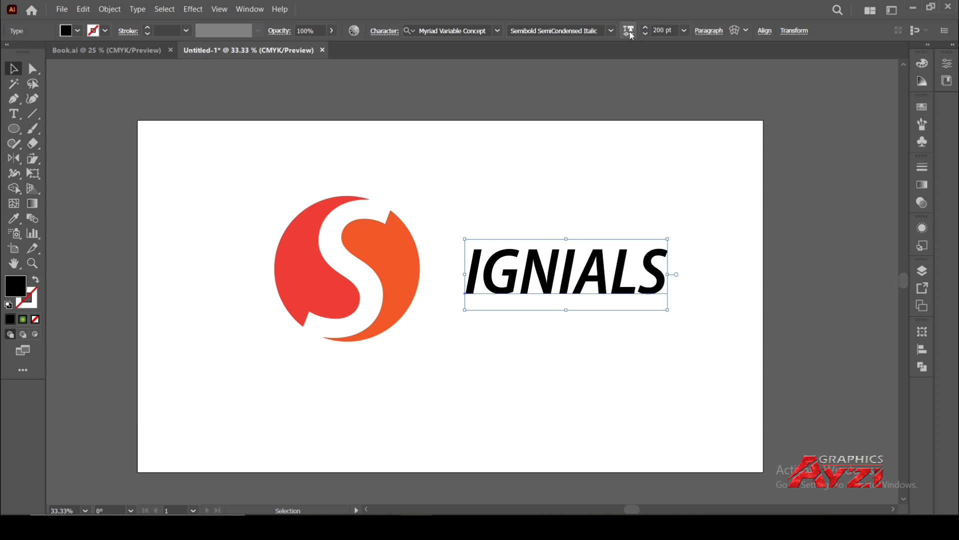
click(660, 30)
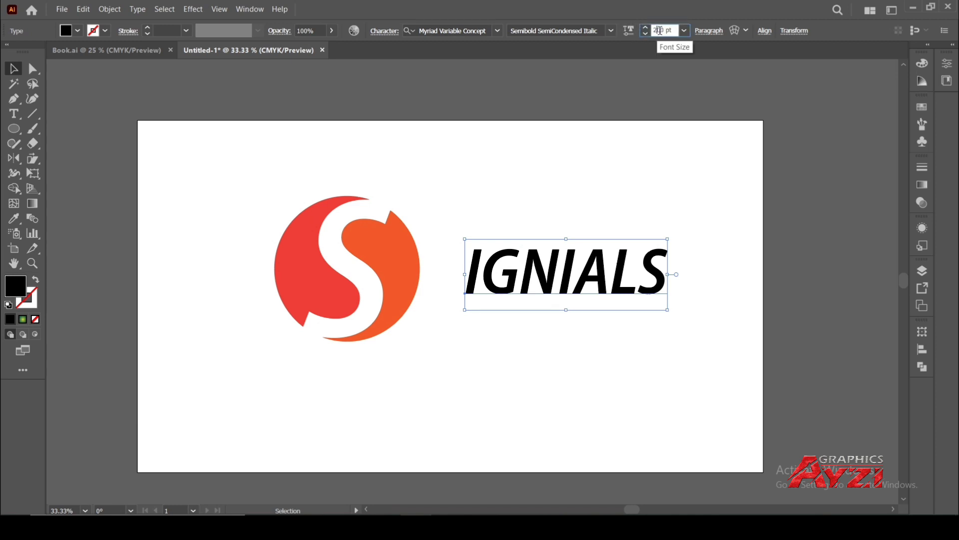
double_click(660, 30)
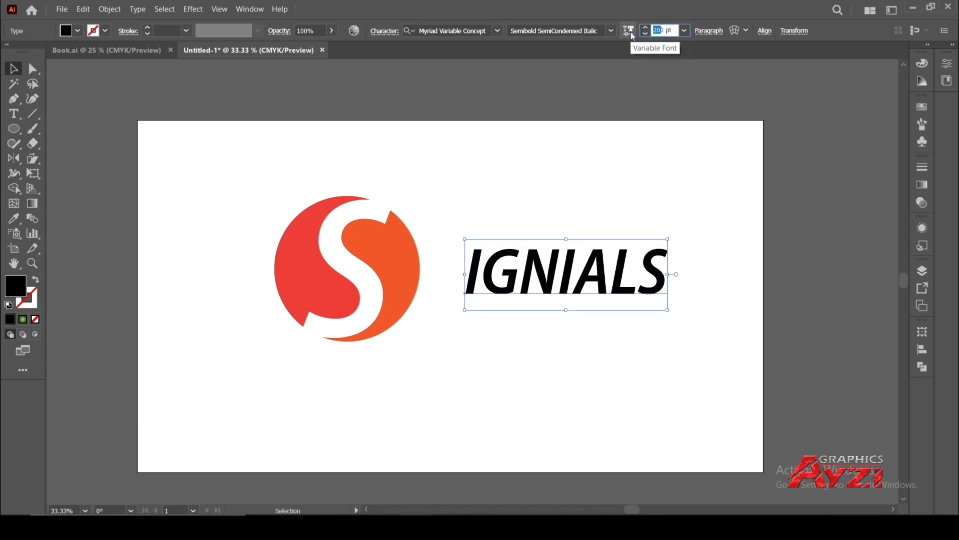
text(50)
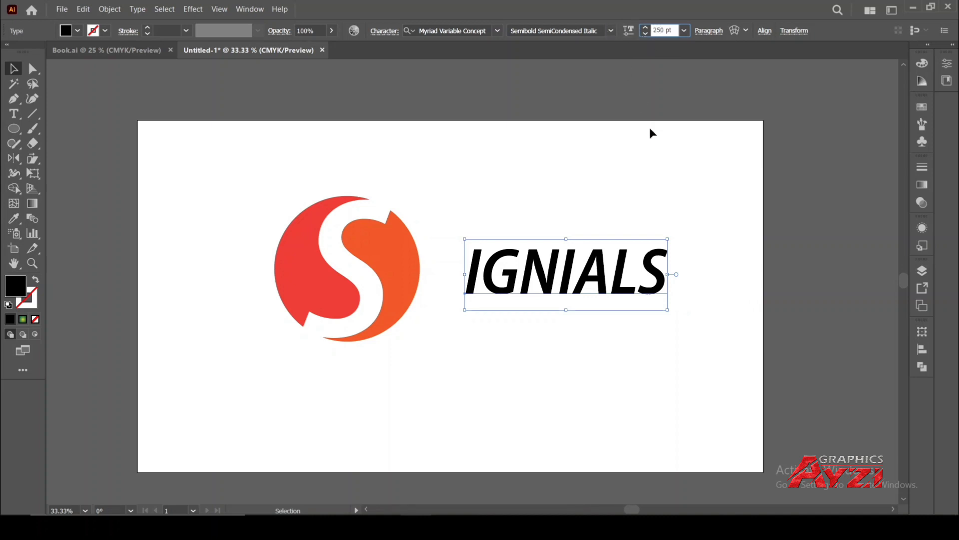
click(642, 187)
Move the IGNIALS text against the lower right edge of the circular mark and keep it selected.
drag(570, 282, 525, 319)
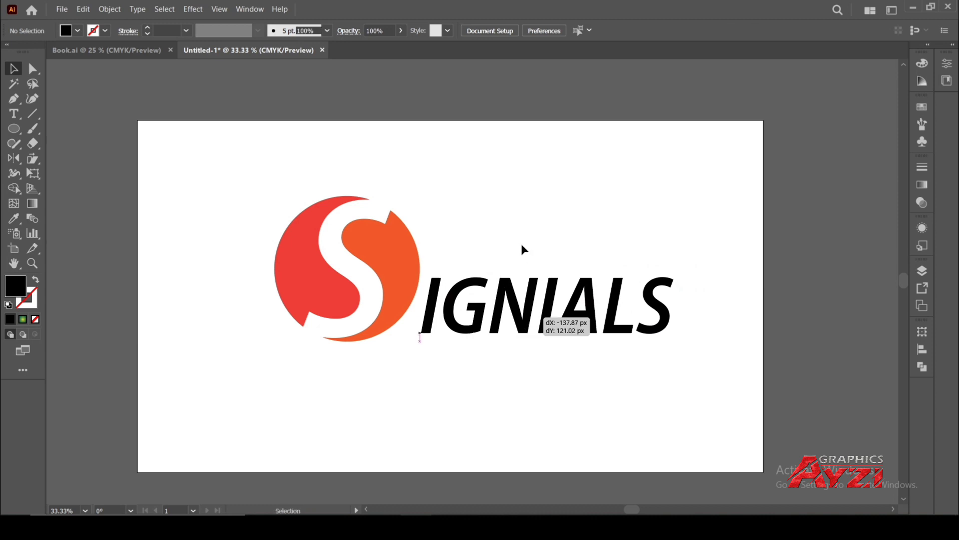
click(497, 247)
drag(486, 280, 489, 275)
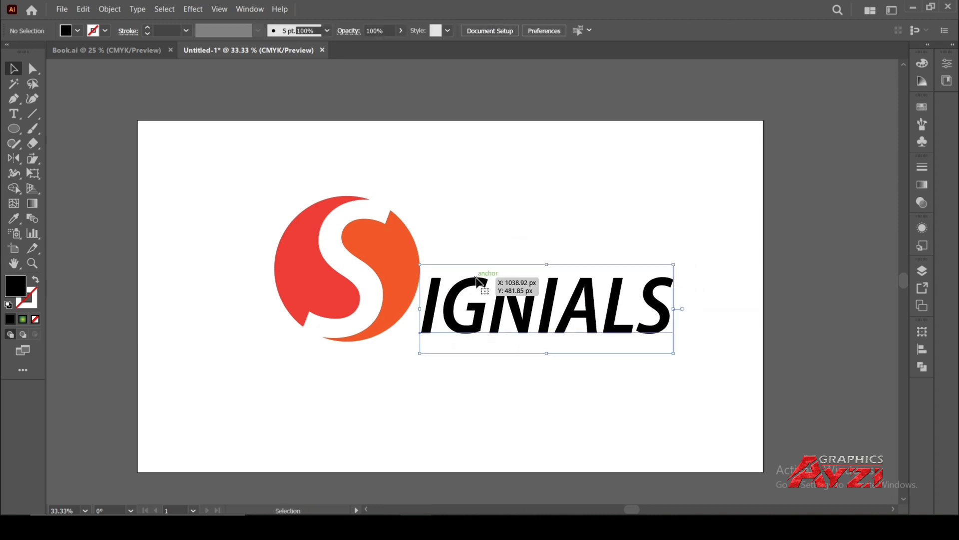
Try to recolour the IGNIALS text with a colour sampled from the circular mark using the Eyedropper.
key(i)
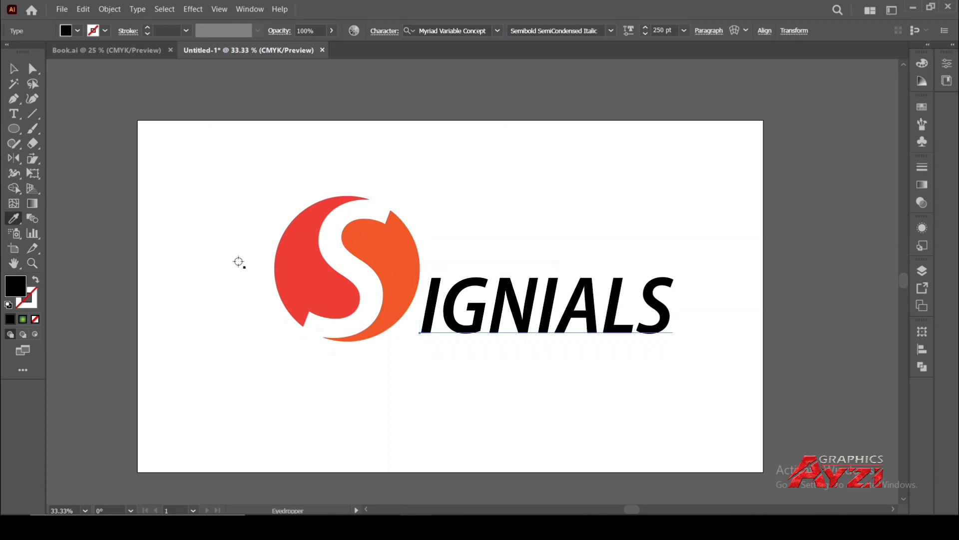
click(303, 286)
key(ctrl+z)
key(v)
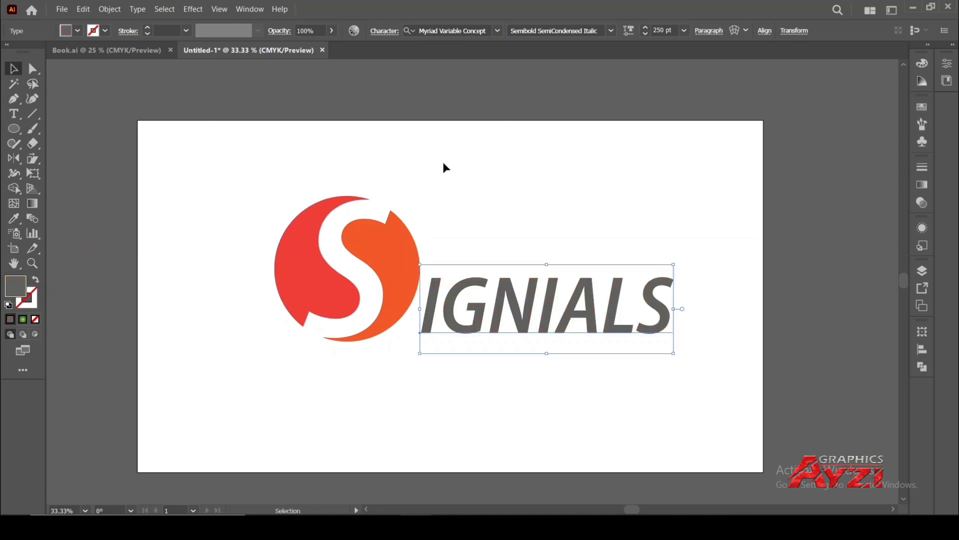
click(444, 162)
Fill the IGNIALS text with the red sampled from the left half of the circular mark.
click(460, 291)
key(i)
click(308, 272)
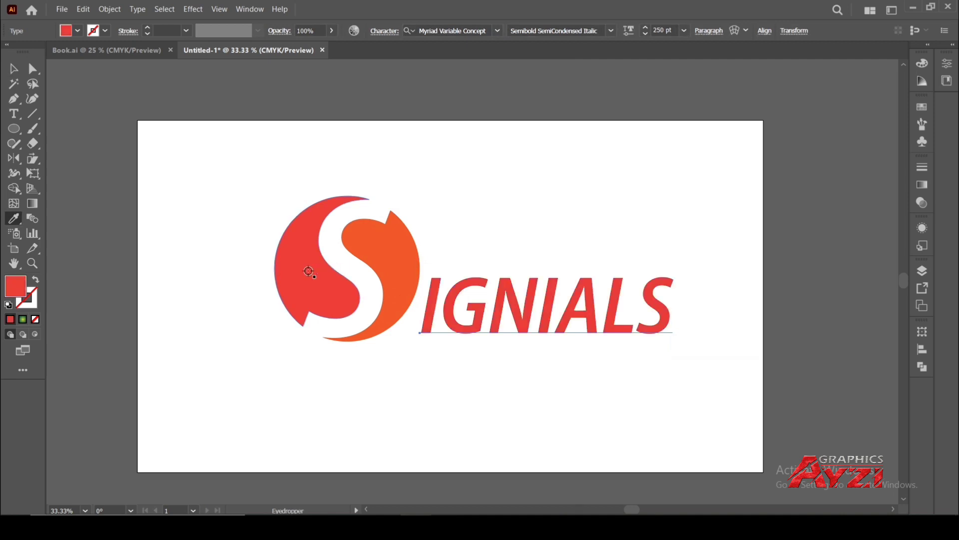
key(v)
click(521, 191)
Group the red and orange halves of the circular mark.
scroll(446, 178, down, 1)
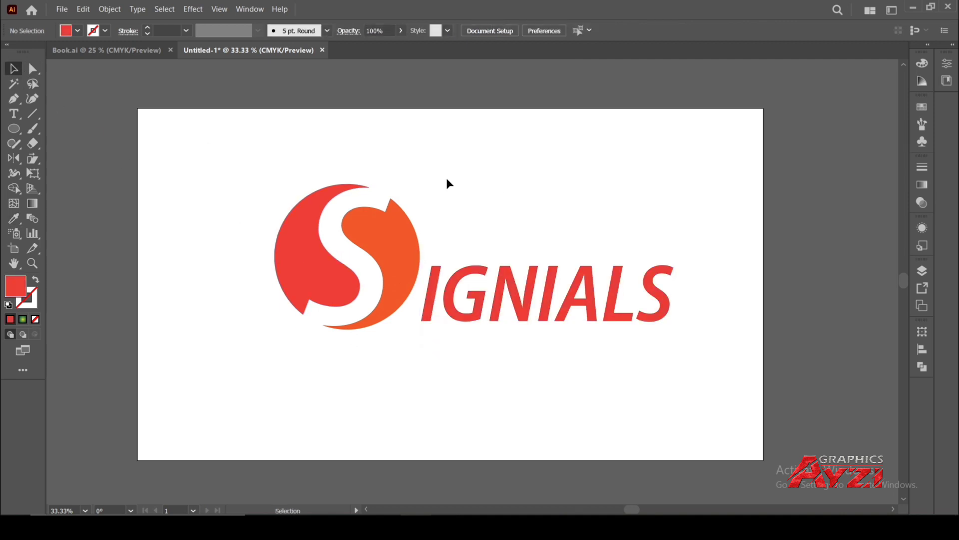
drag(255, 168, 392, 255)
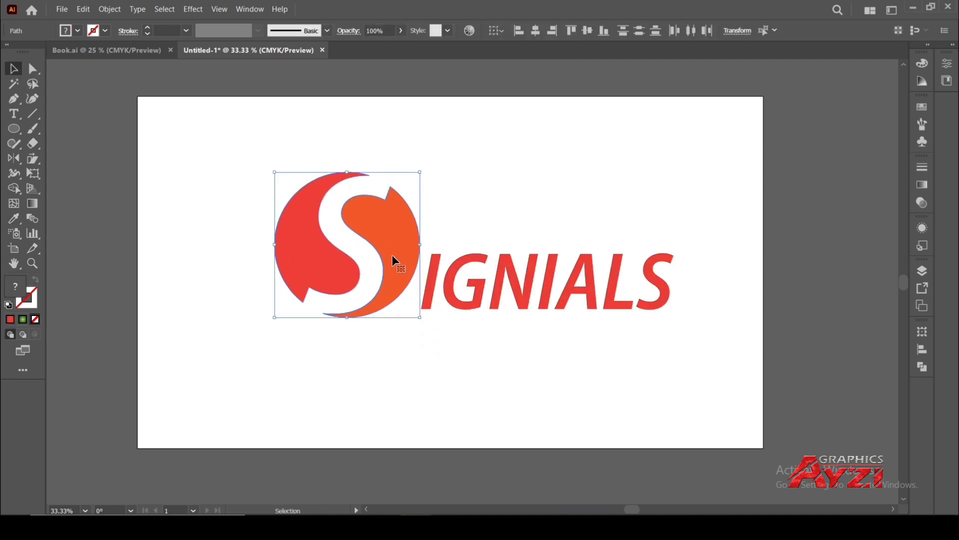
right_click(389, 255)
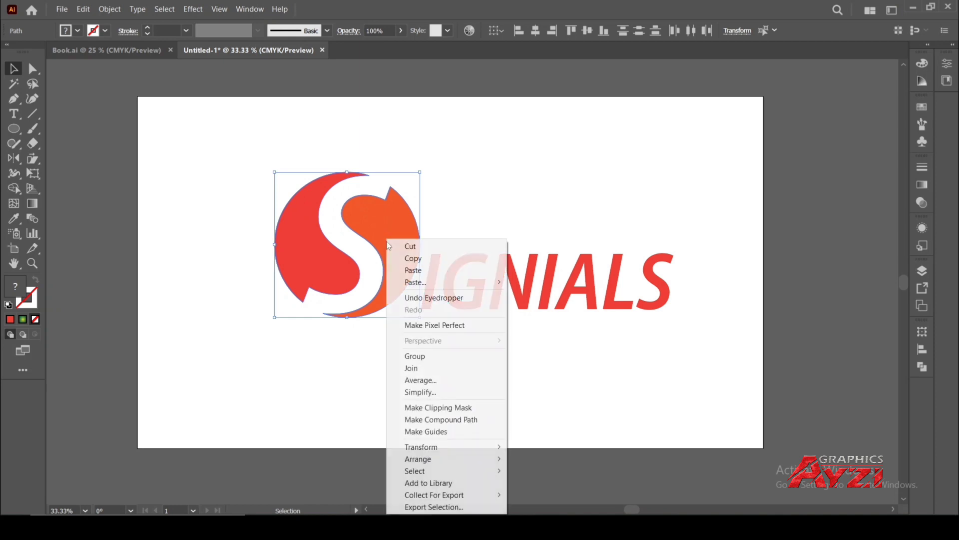
click(428, 356)
click(500, 192)
Align the IGNIALS text to the bottom of the circular mark with Vertical Distribute Bottom, using the mark as key object.
drag(261, 141, 545, 295)
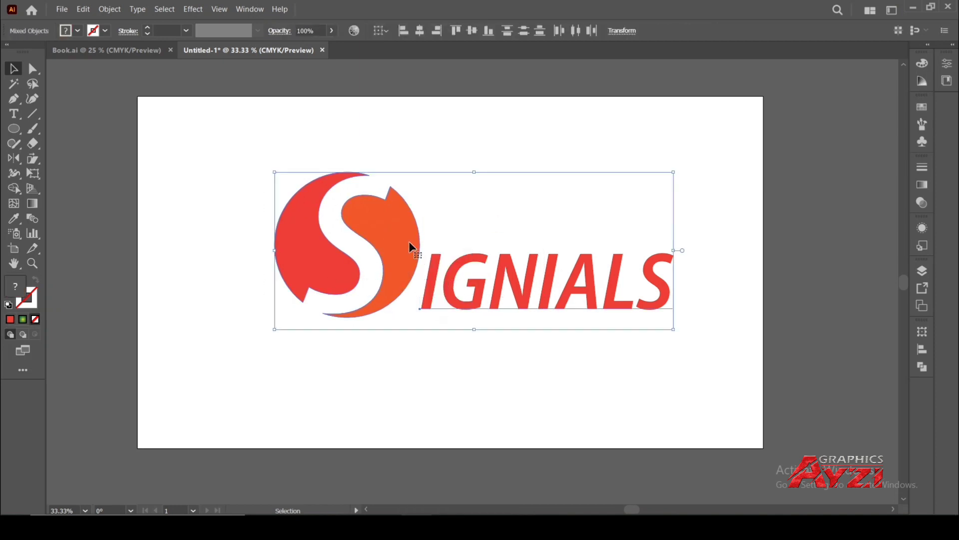
click(922, 349)
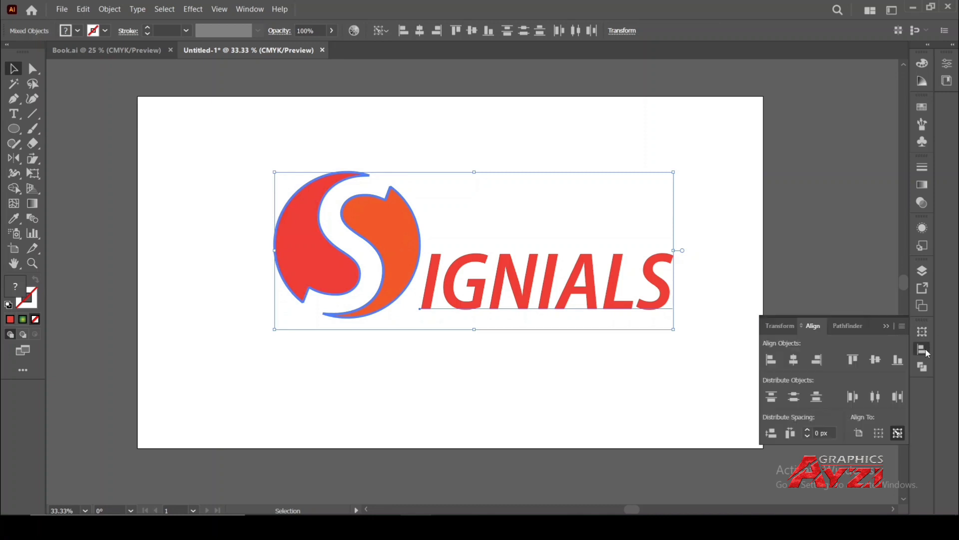
click(794, 398)
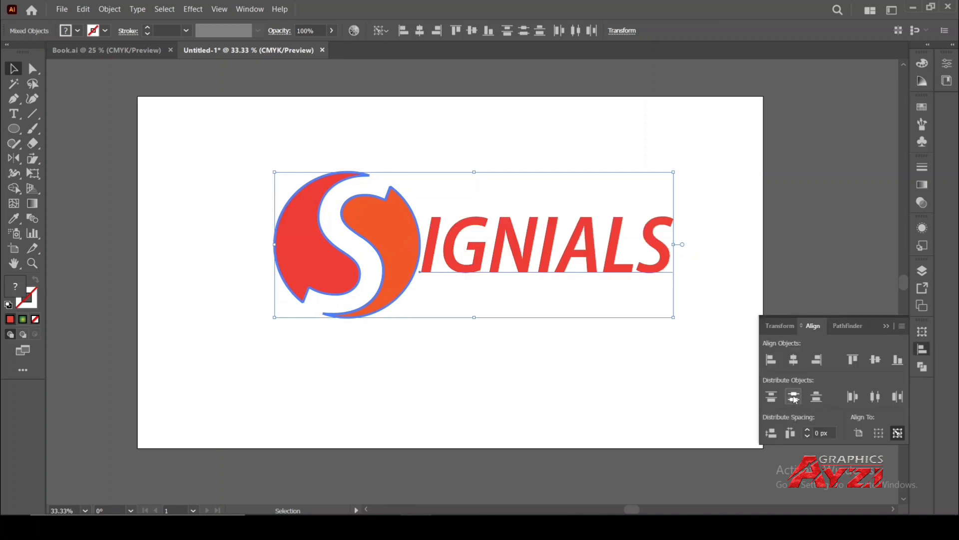
click(816, 399)
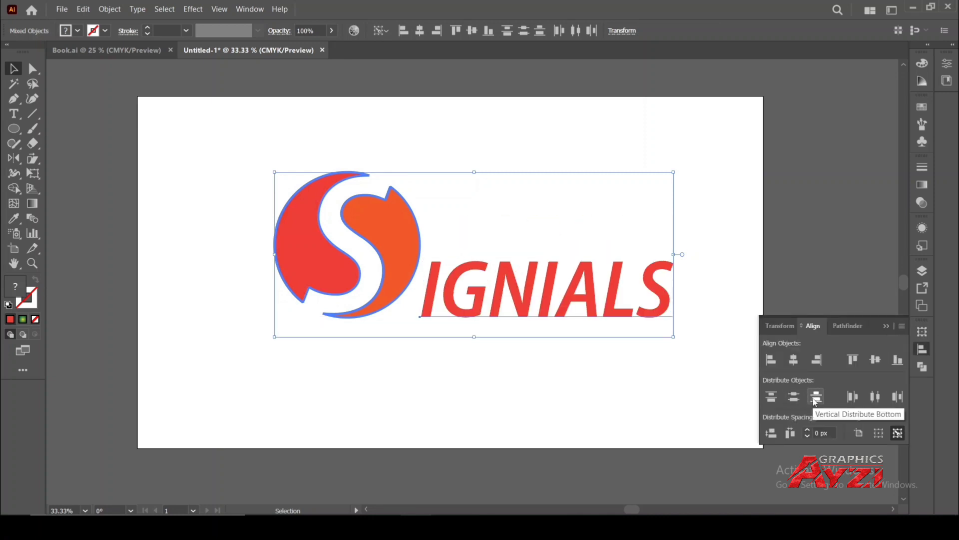
click(662, 194)
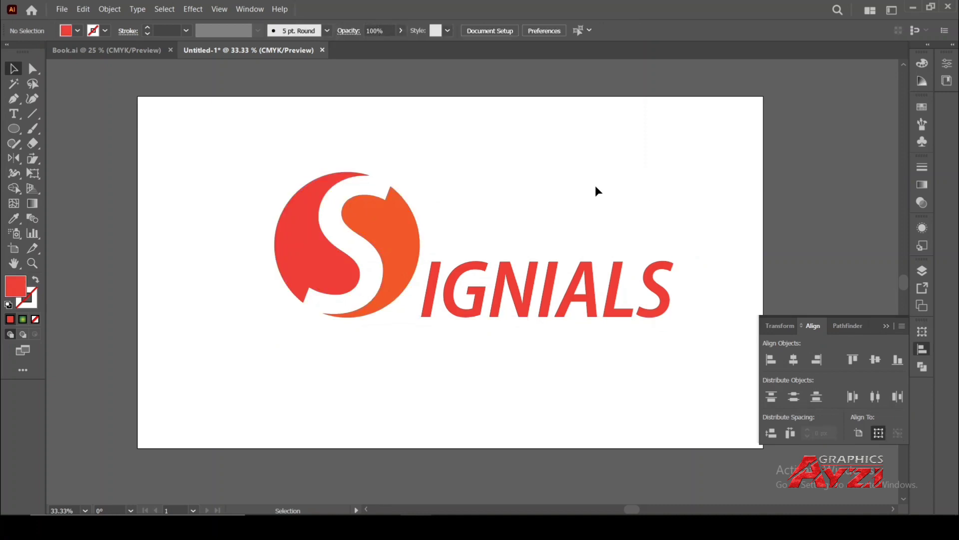
click(885, 325)
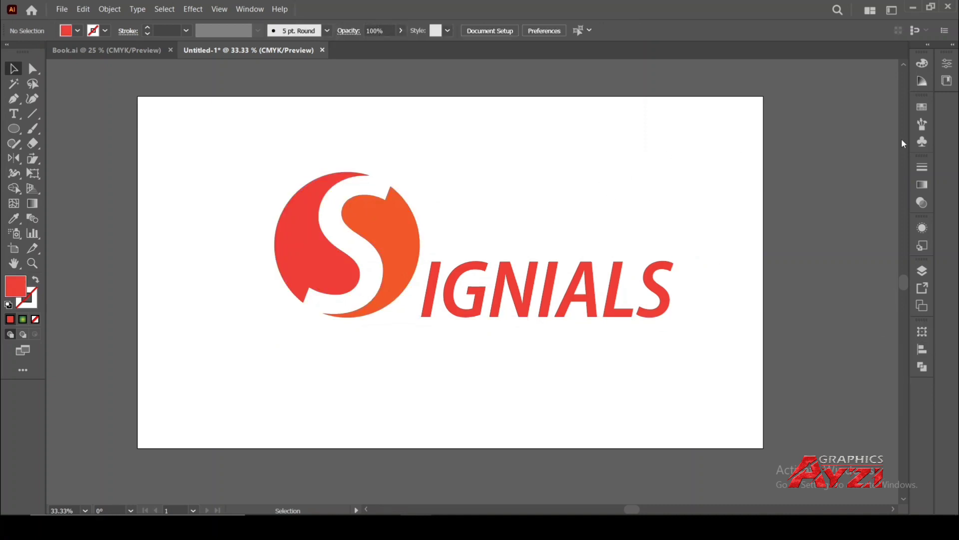
Move the IGNIALS text below the circular mark and insert an S in front so it reads SIGNIALS.
scroll(714, 174, up, 1)
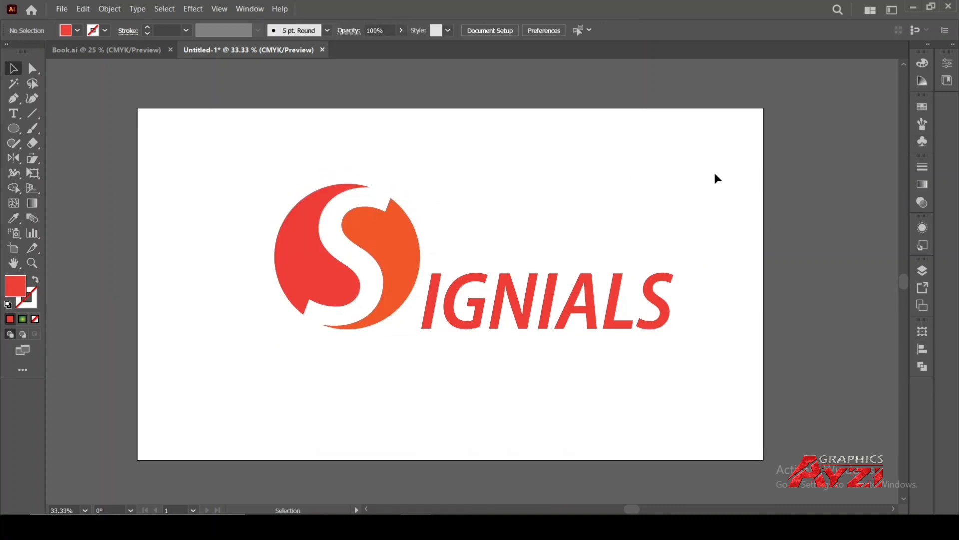
drag(522, 308, 325, 372)
double_click(286, 370)
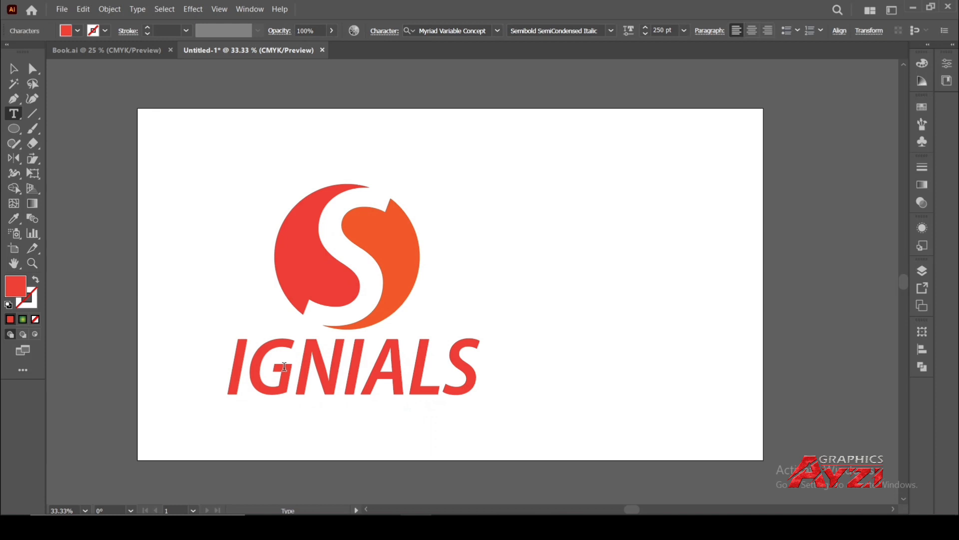
click(234, 370)
text(S)
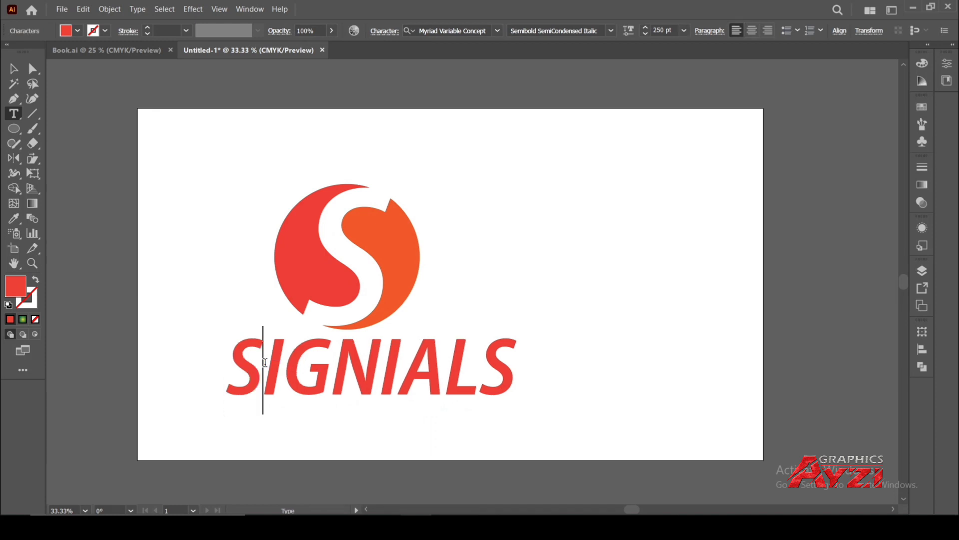
click(14, 69)
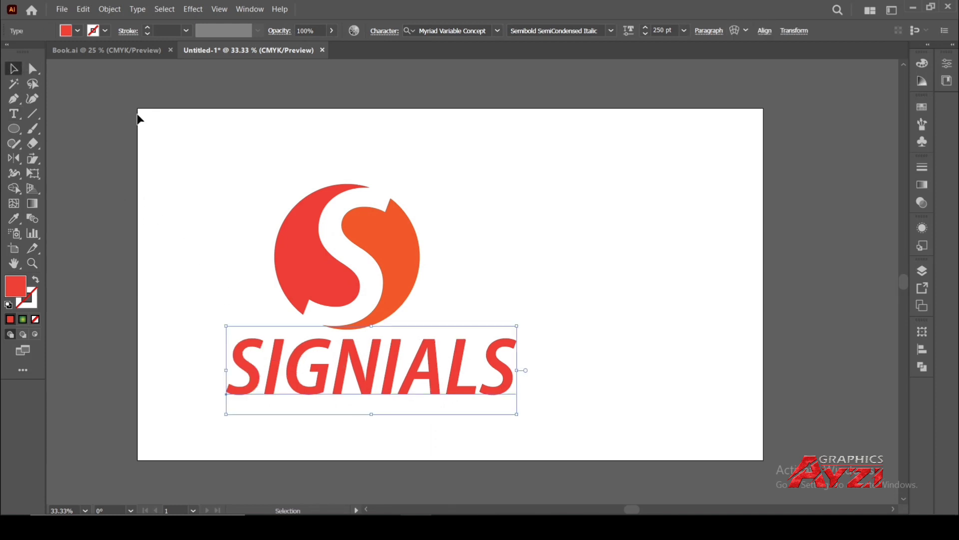
click(150, 133)
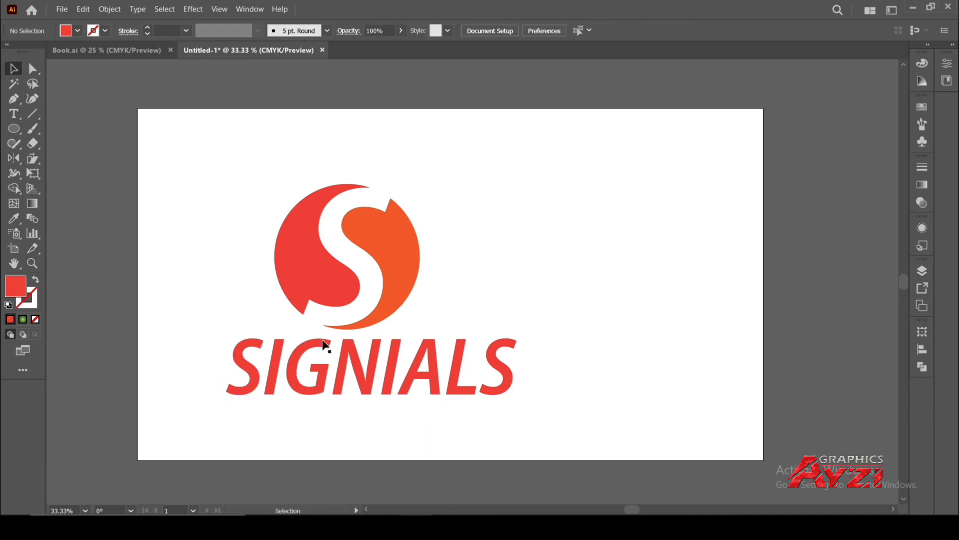
Set the SIGNIALS text's font size to 200 pt.
click(316, 370)
click(665, 29)
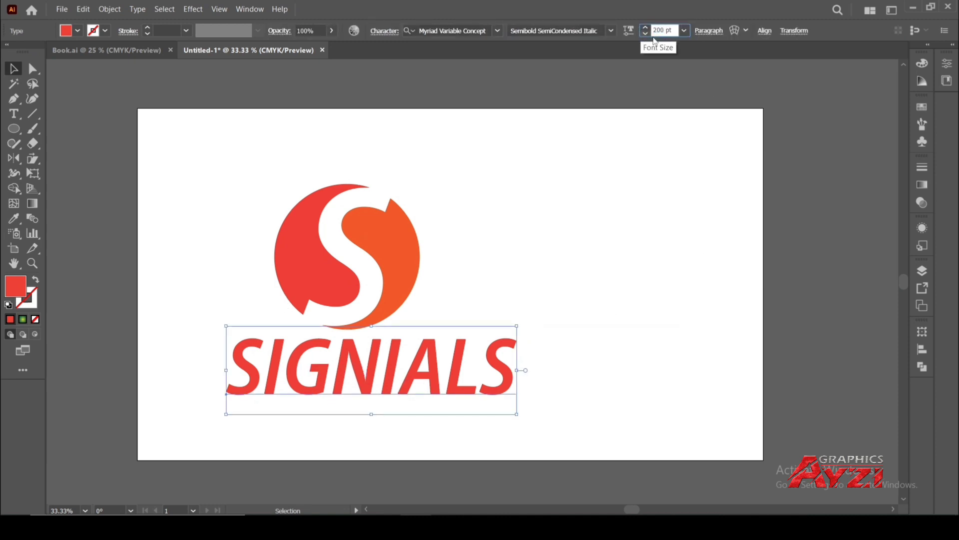
click(14, 68)
click(574, 232)
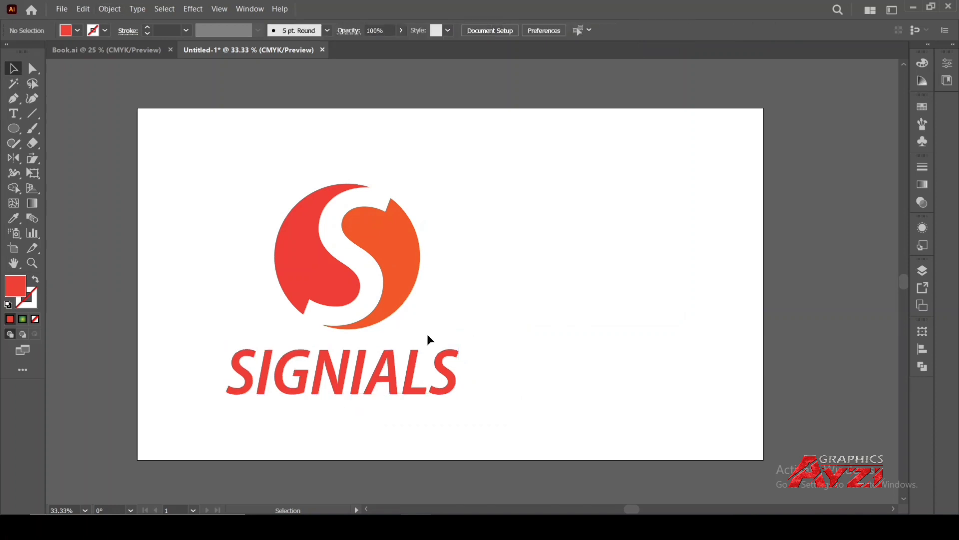
Move the SIGNIALS text slightly closer beneath the circular mark and align it to the mark's horizontal center, using the mark as key object.
drag(361, 386, 374, 377)
drag(193, 204, 427, 392)
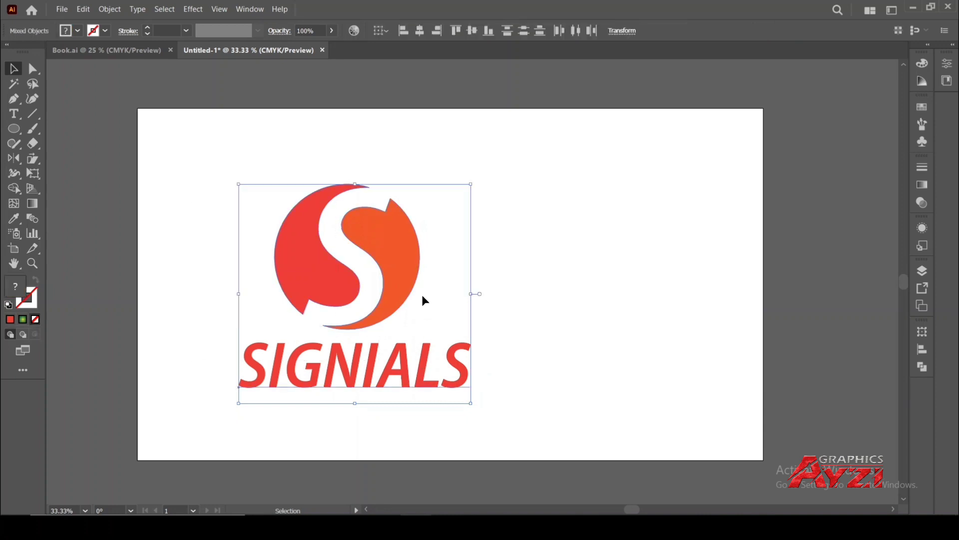
click(922, 352)
click(793, 359)
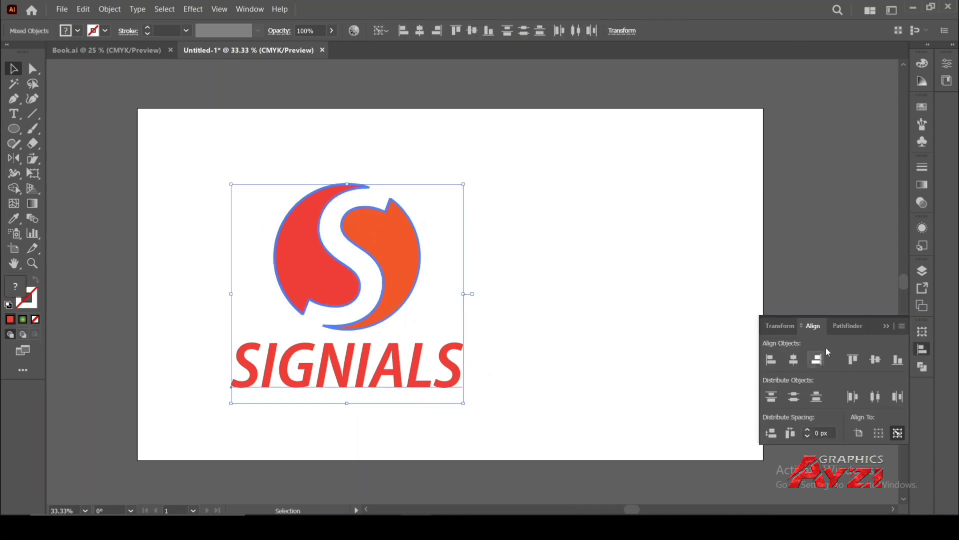
click(884, 326)
click(572, 223)
Enlarge the circular mark and SIGNIALS text together and move them to the middle of the artboard.
drag(226, 200, 508, 448)
drag(452, 283, 508, 262)
click(704, 159)
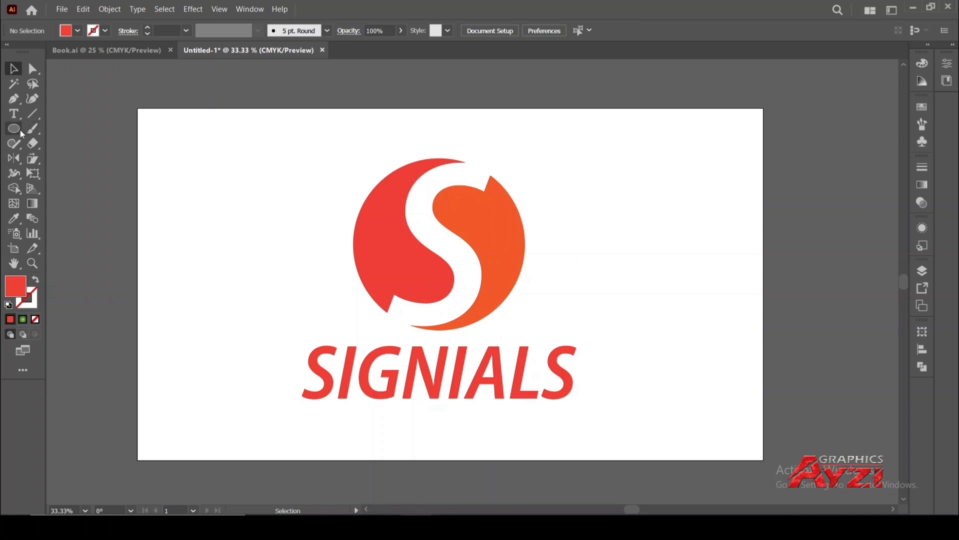
Draw a rectangle across the artboard from its upper-left corner to near its lower-right corner and send it to the back.
drag(14, 128, 61, 129)
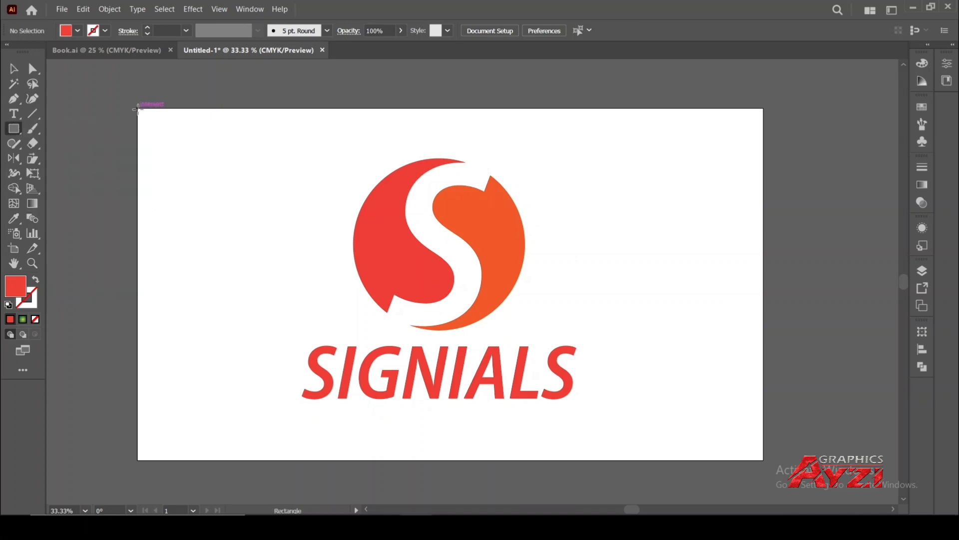
drag(136, 108, 366, 250)
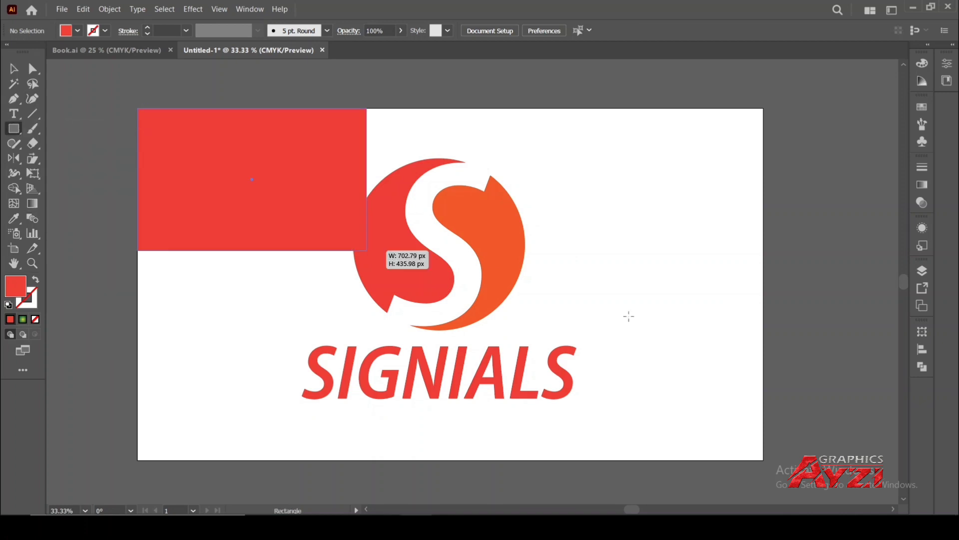
mouse_move(629, 316)
mouse_down()
mouse_move(755, 382)
mouse_move(767, 398)
mouse_move(760, 461)
mouse_up()
drag(762, 460, 763, 457)
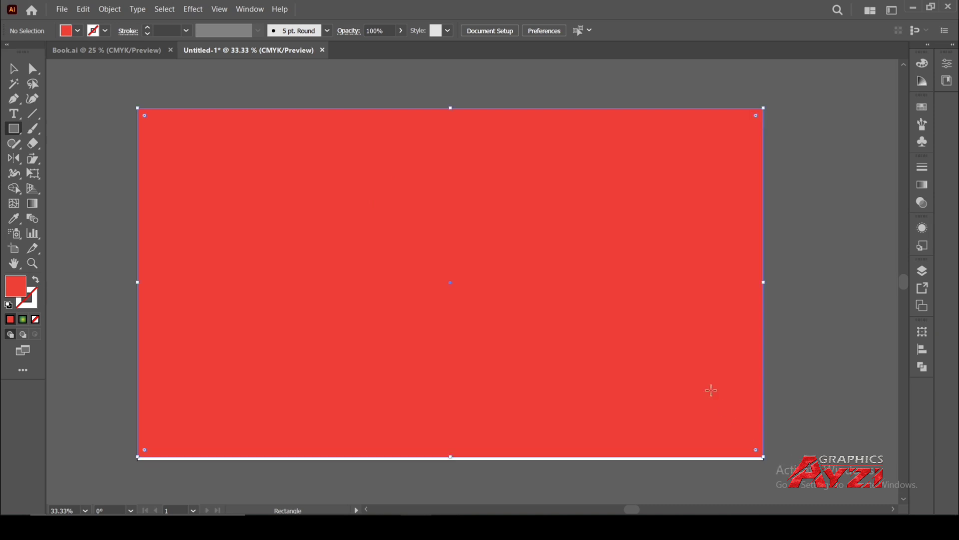
right_click(702, 350)
mouse_move(756, 294)
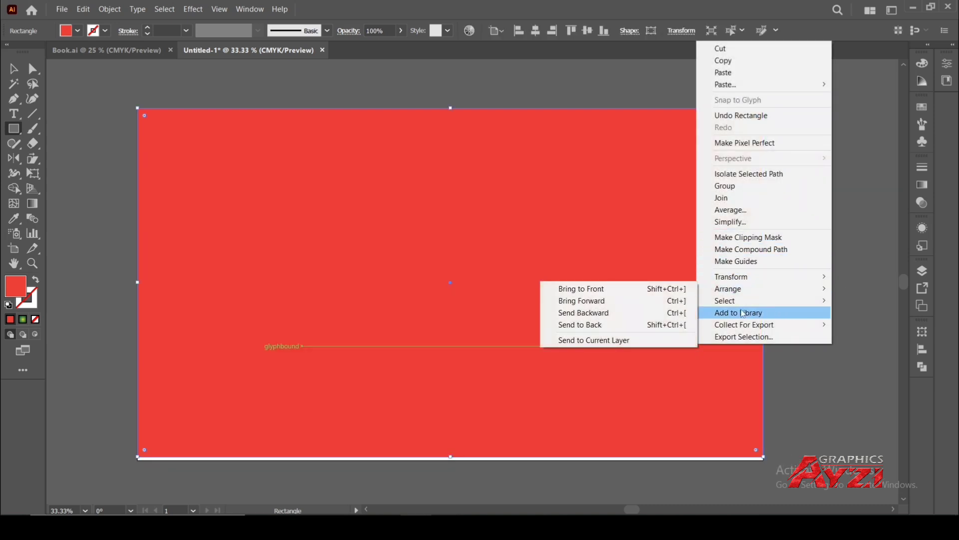
click(644, 325)
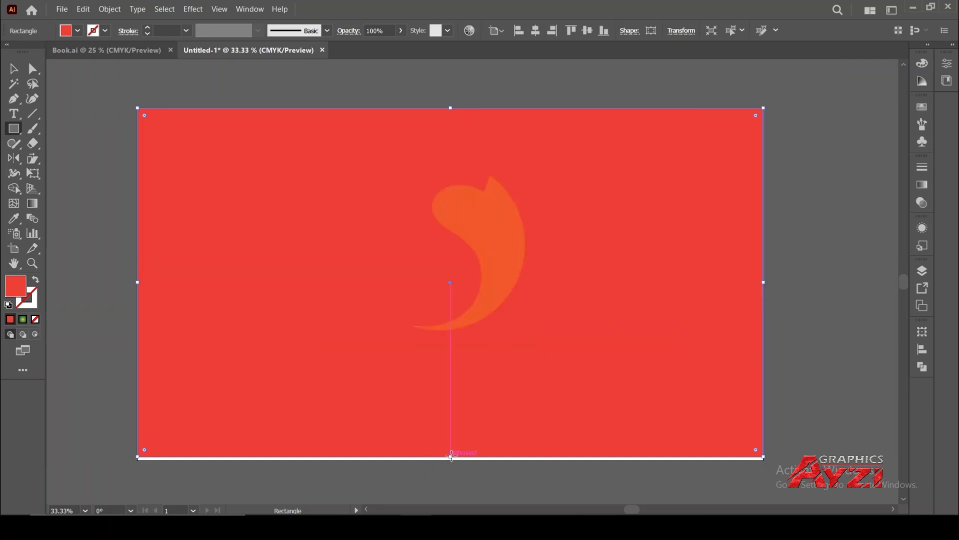
Extend the background rectangle's lower edge to the artboard's bottom edge.
drag(451, 456, 450, 460)
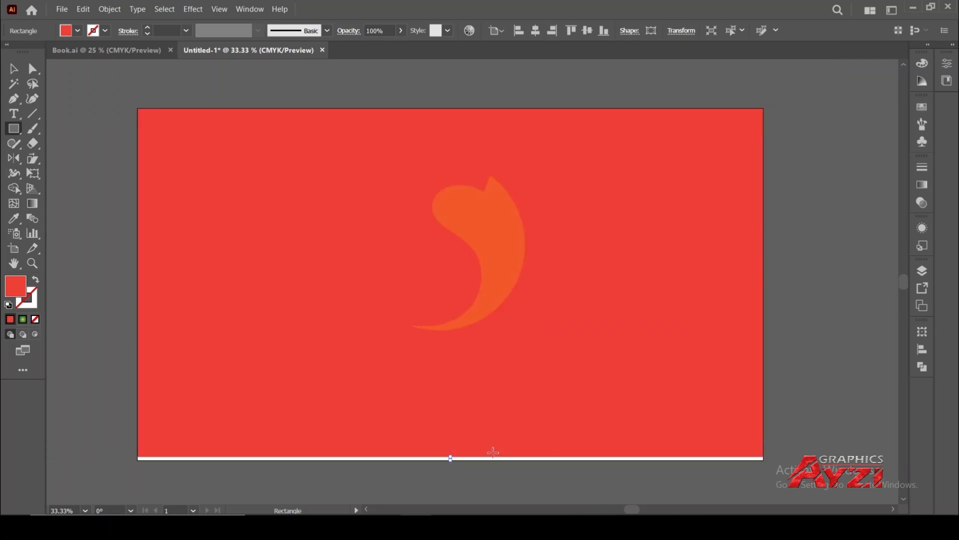
key(Delete)
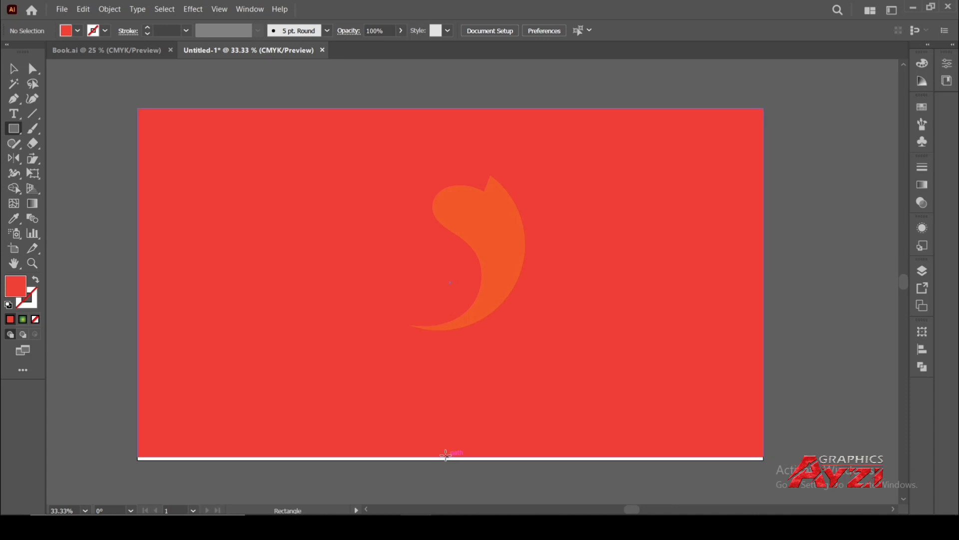
key(v)
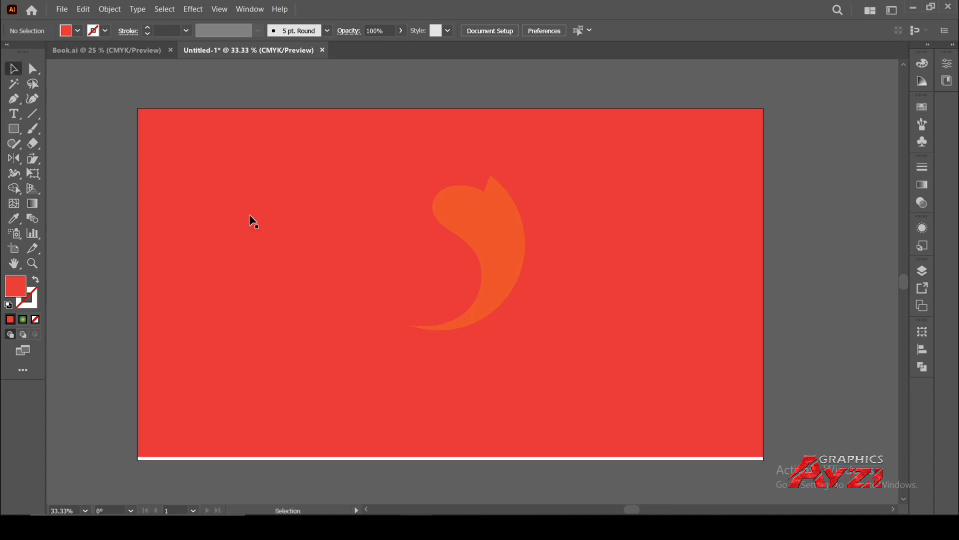
click(445, 394)
click(448, 442)
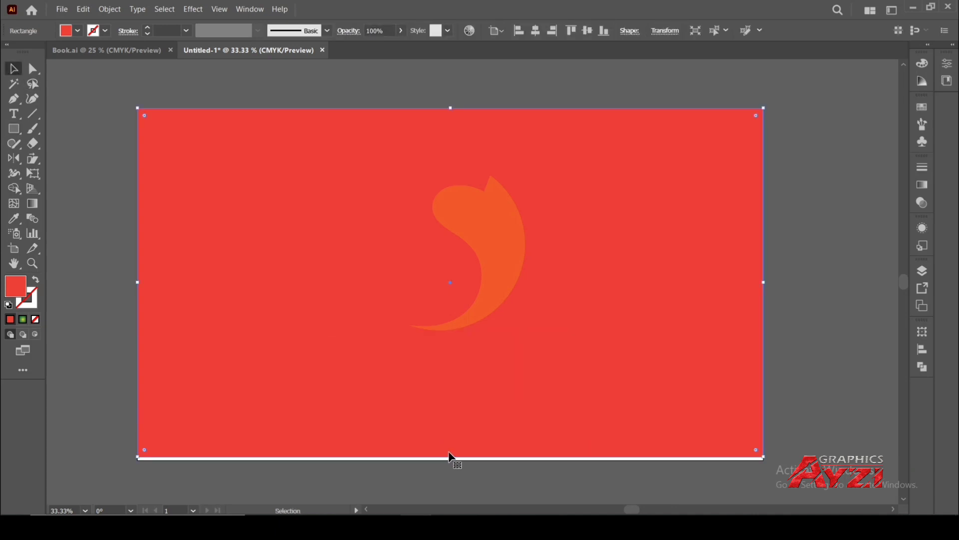
drag(451, 458, 452, 459)
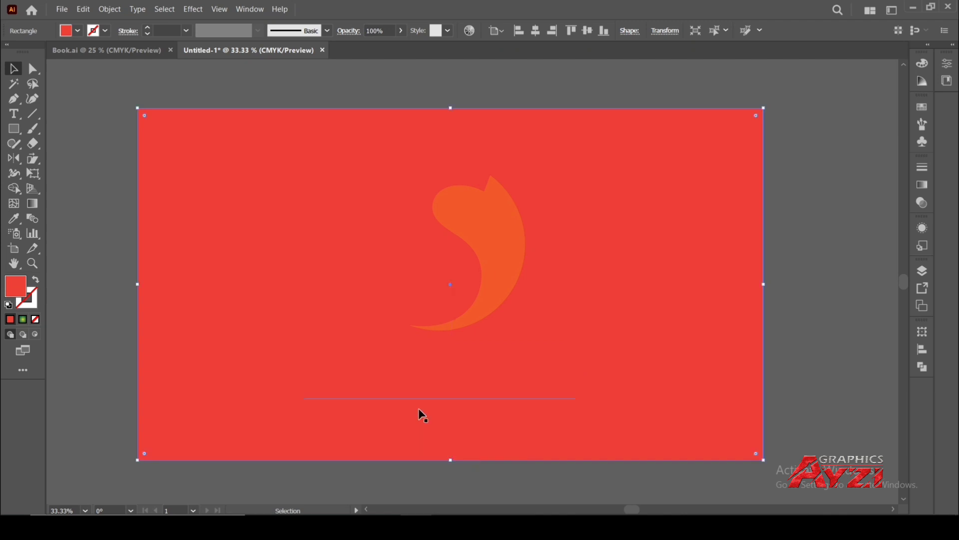
Fill the background rectangle with the near-black color 211C1C.
double_click(10, 289)
click(340, 316)
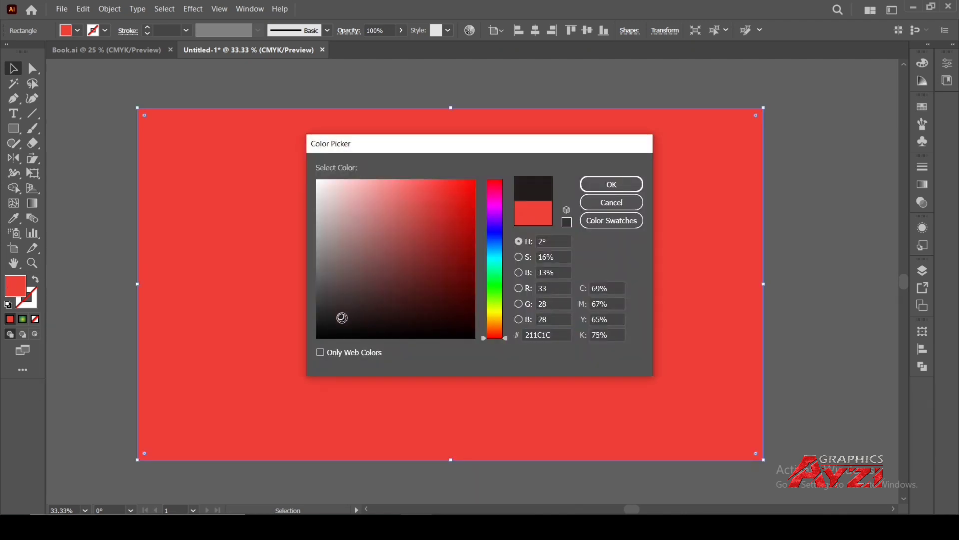
click(612, 185)
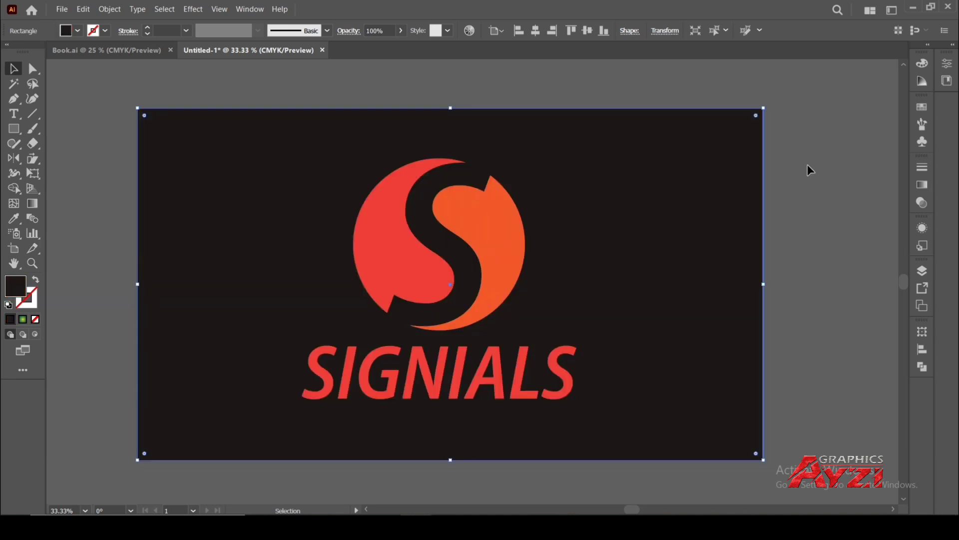